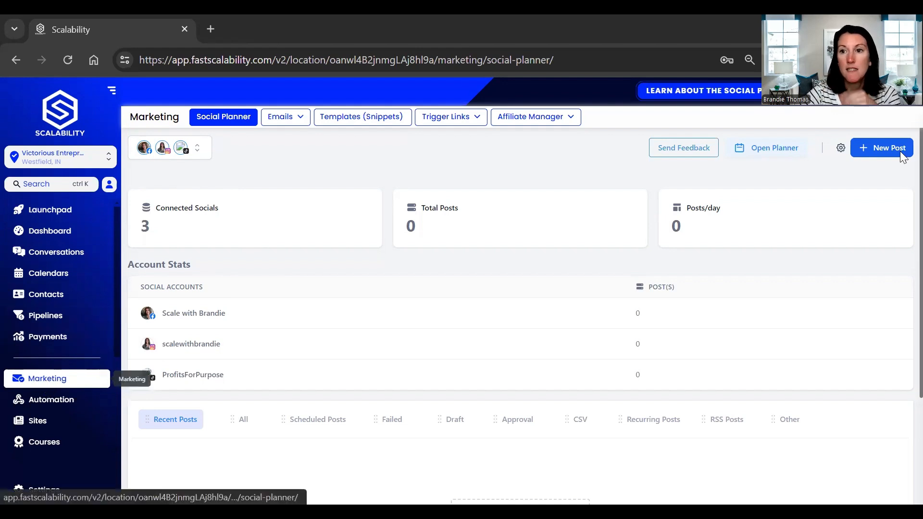
- Open the social planner settings and review the options for connecting a social account
click(841, 149)
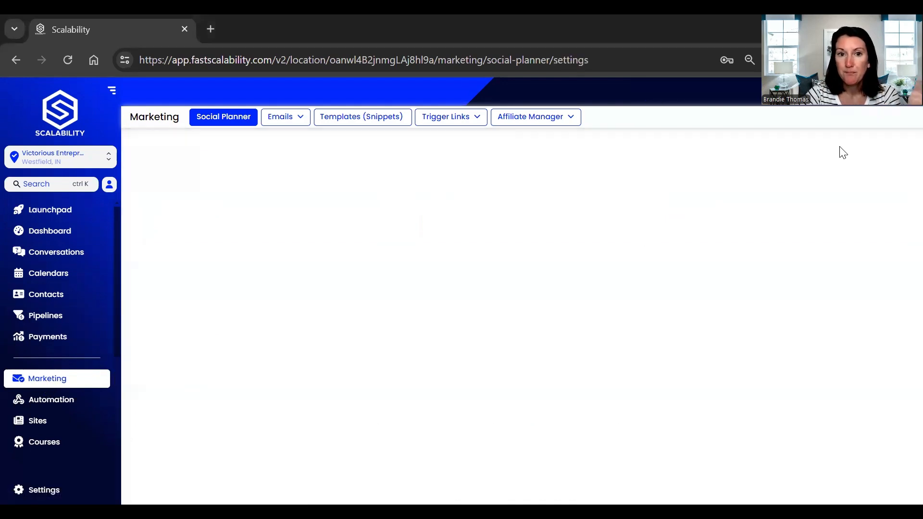
click(797, 239)
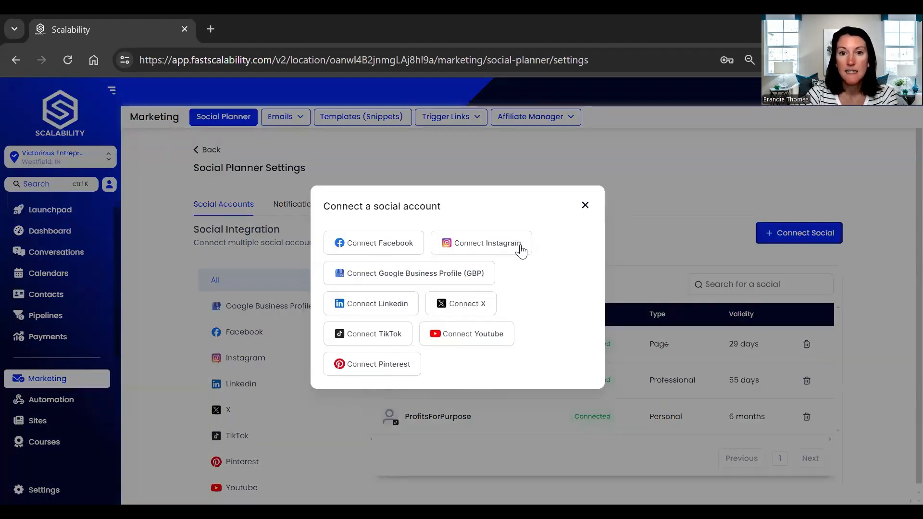
click(585, 207)
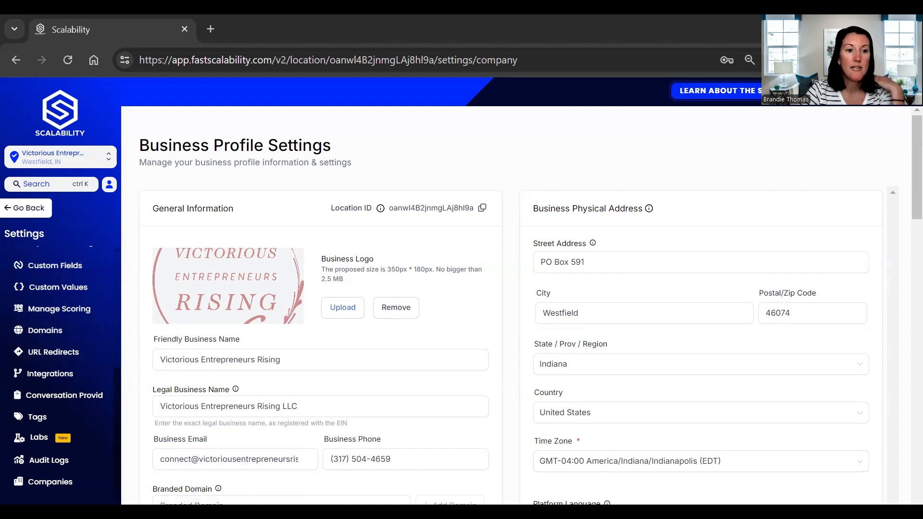
- Review the Facebook and Instagram connection on the Integrations settings page, then return to the social planner settings
click(40, 385)
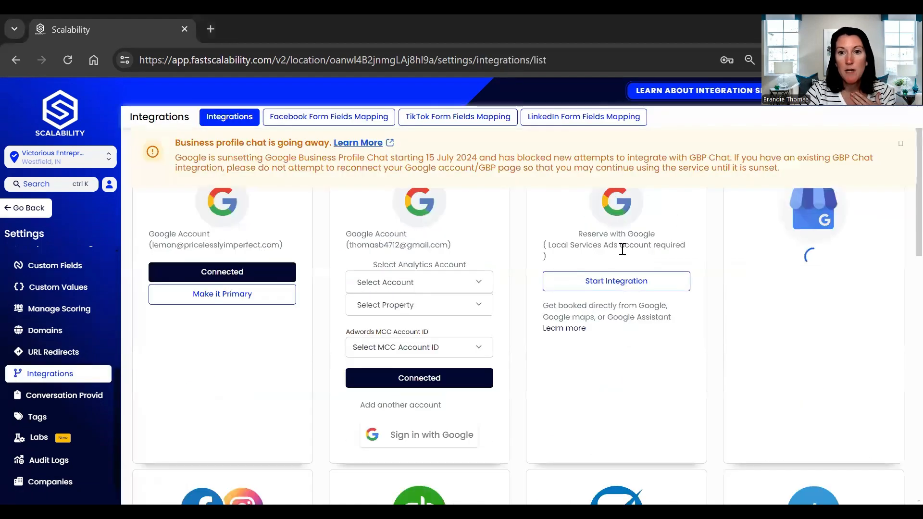
scroll(336, 346, down, 4)
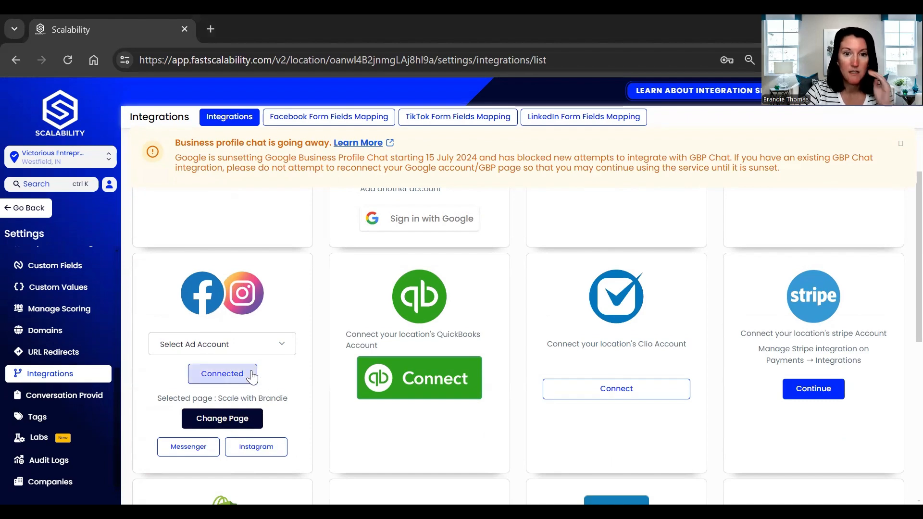
click(610, 388)
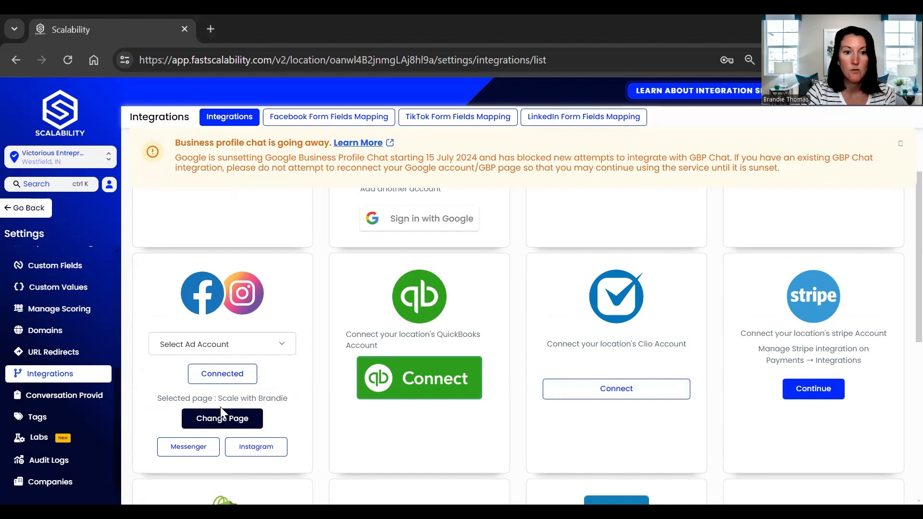
click(27, 211)
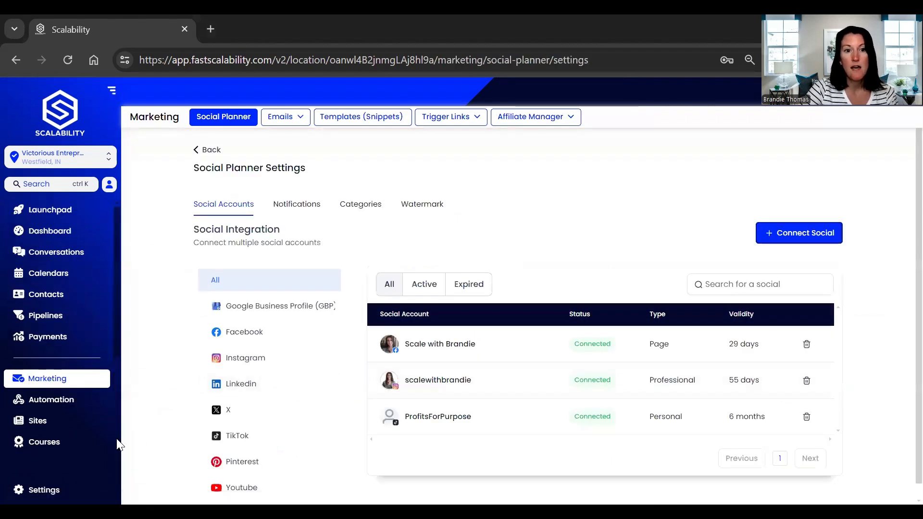
- Create a new workflow from the 'Recipe - Instagram comment automation' recipe
click(49, 404)
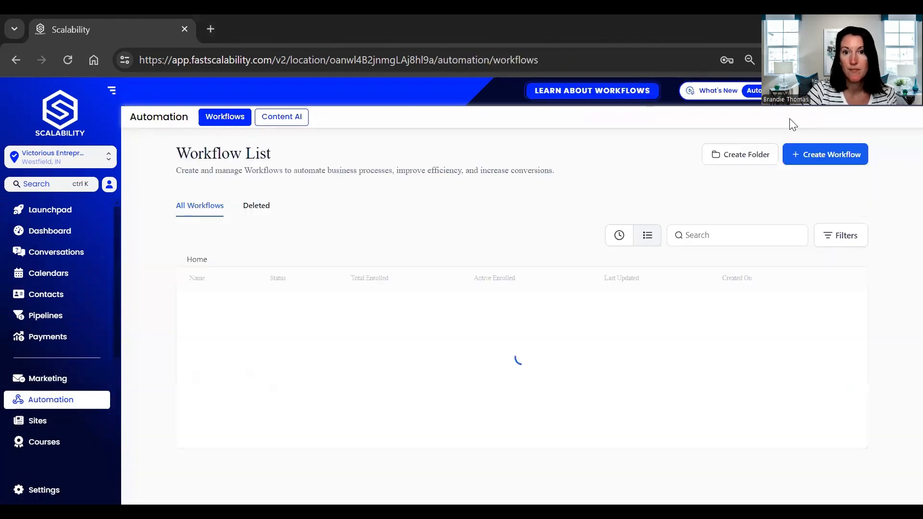
click(796, 164)
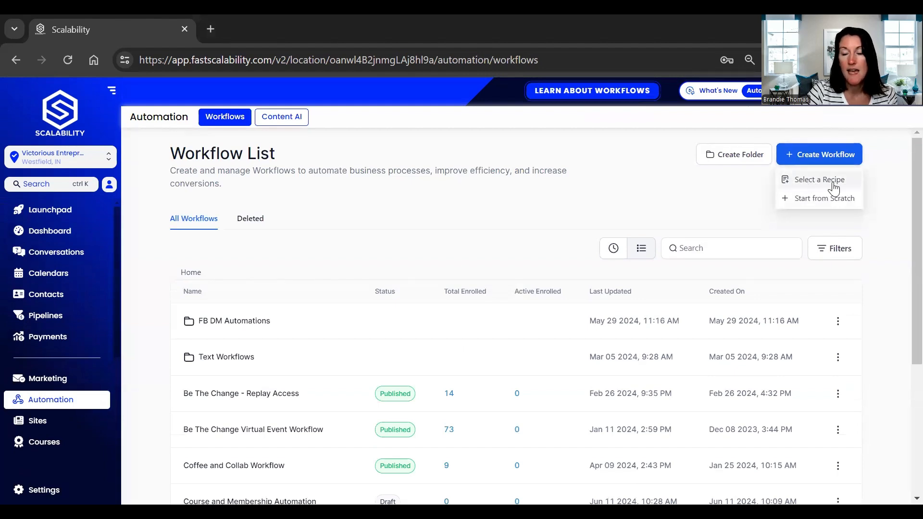
click(812, 186)
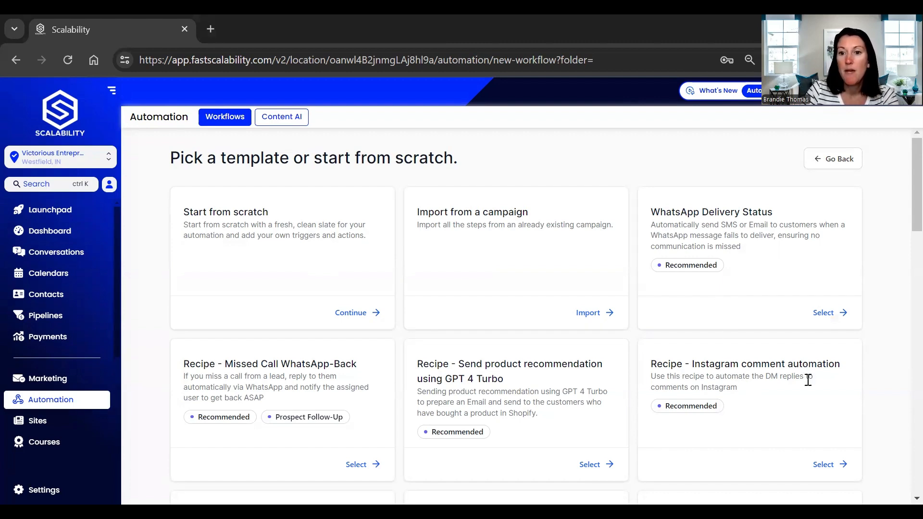
scroll(810, 380, down, 2)
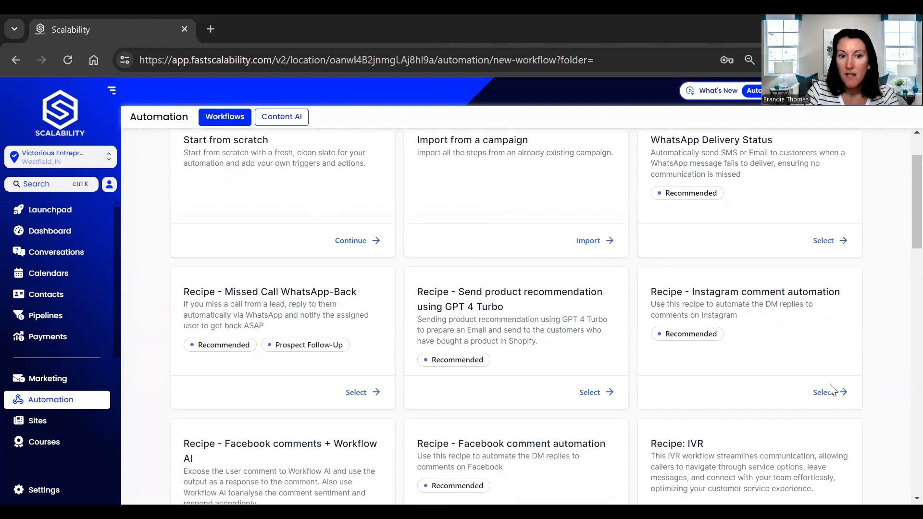
click(829, 395)
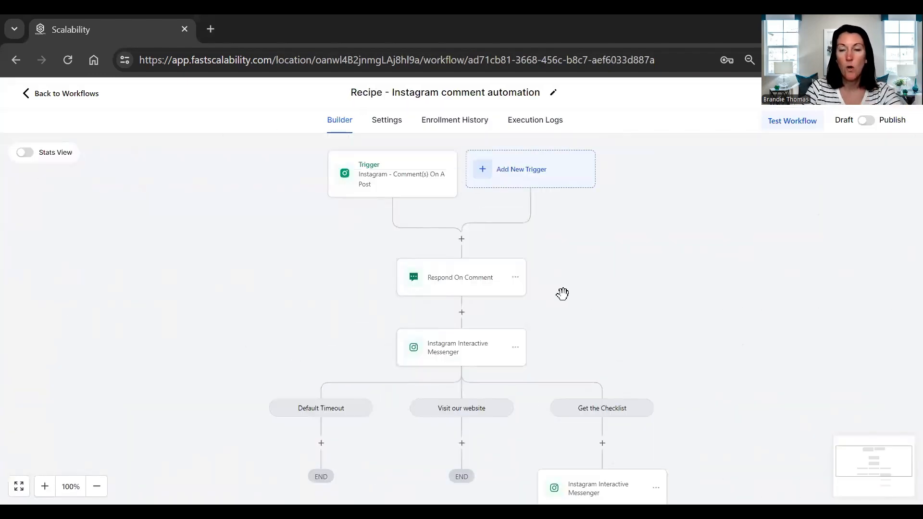
- Open the workflow trigger and set its filters to page Scale with Brandie and post type Published Post
click(379, 178)
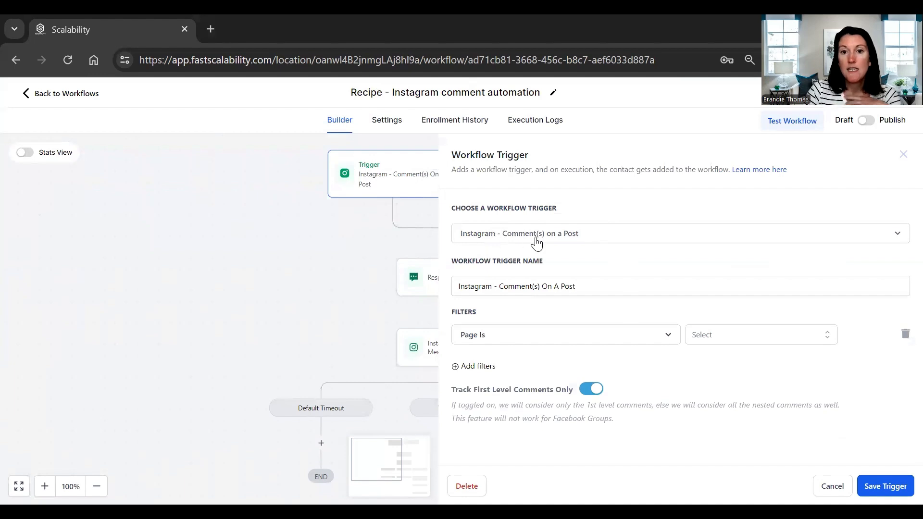
click(599, 245)
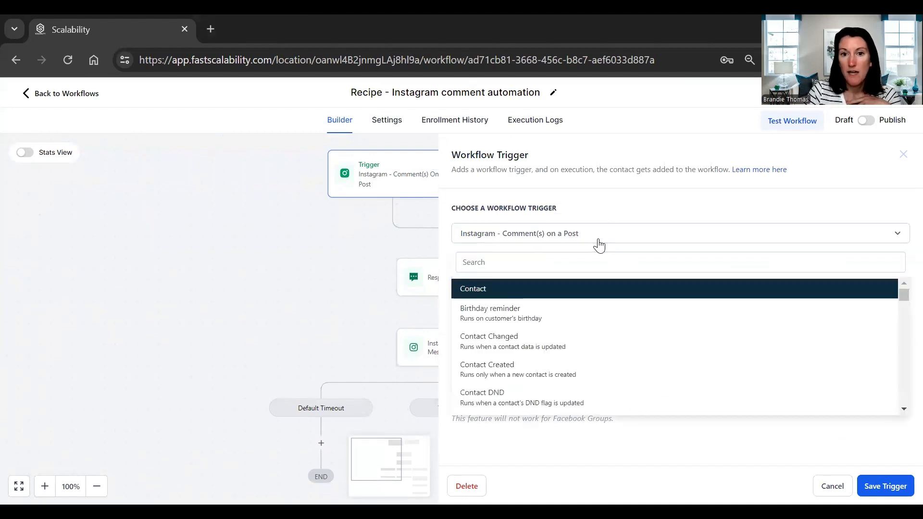
click(598, 245)
click(517, 340)
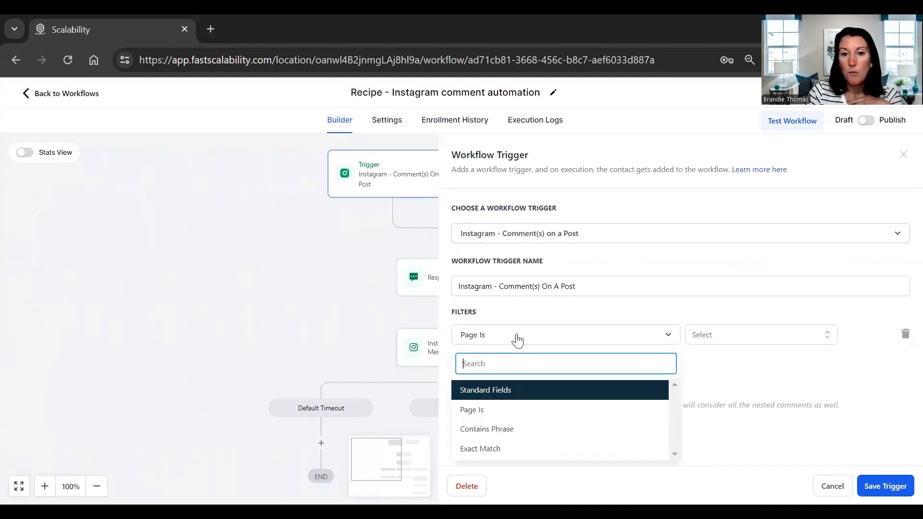
click(471, 411)
click(741, 337)
click(724, 382)
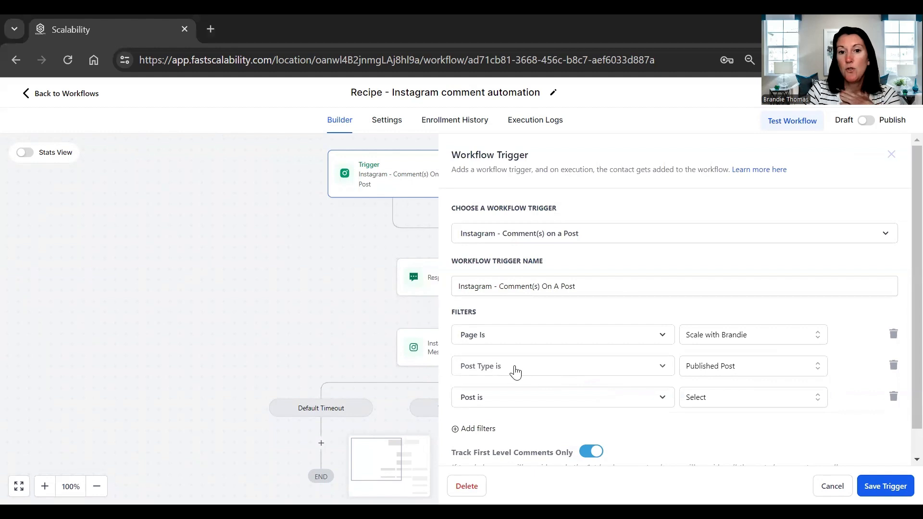
click(711, 373)
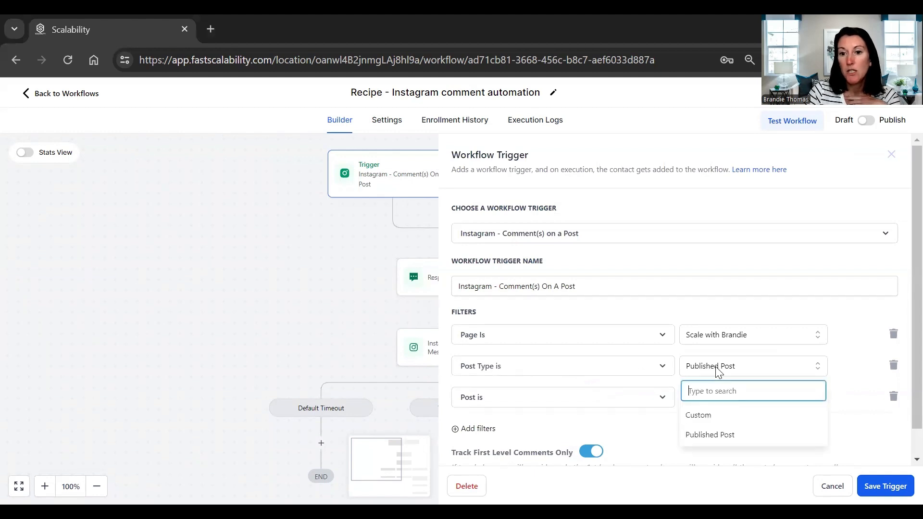
click(717, 371)
- Set the third filter's post to the 'I Believe God created for 6 days...' post
click(553, 397)
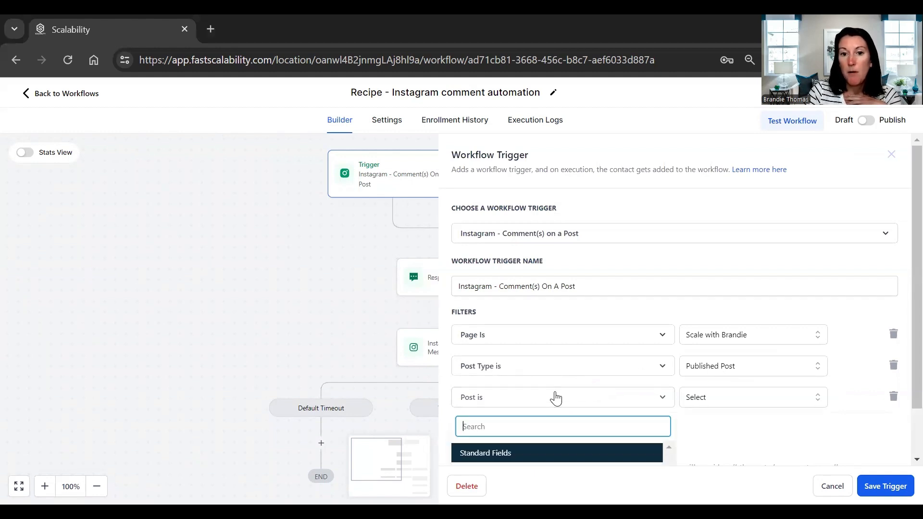
click(711, 398)
scroll(712, 402, down, 1)
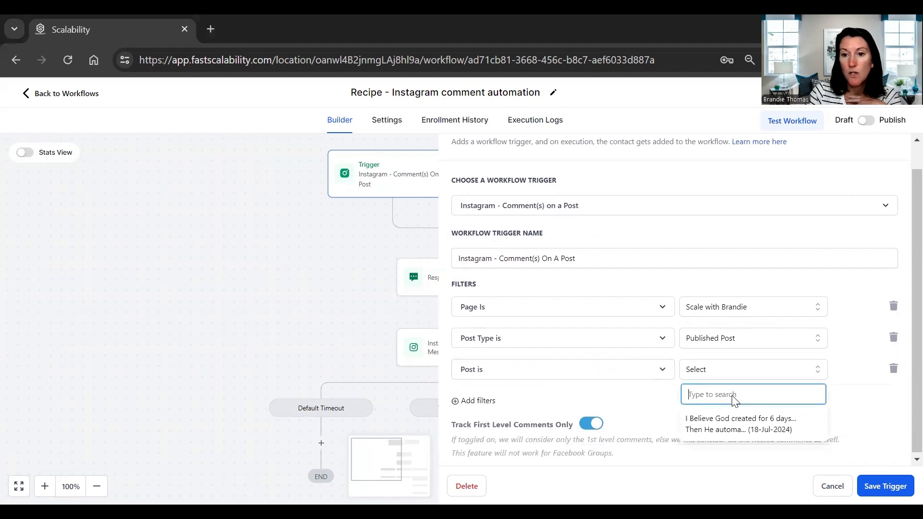
click(714, 428)
- Change the third trigger filter to Contains Phrase
click(639, 370)
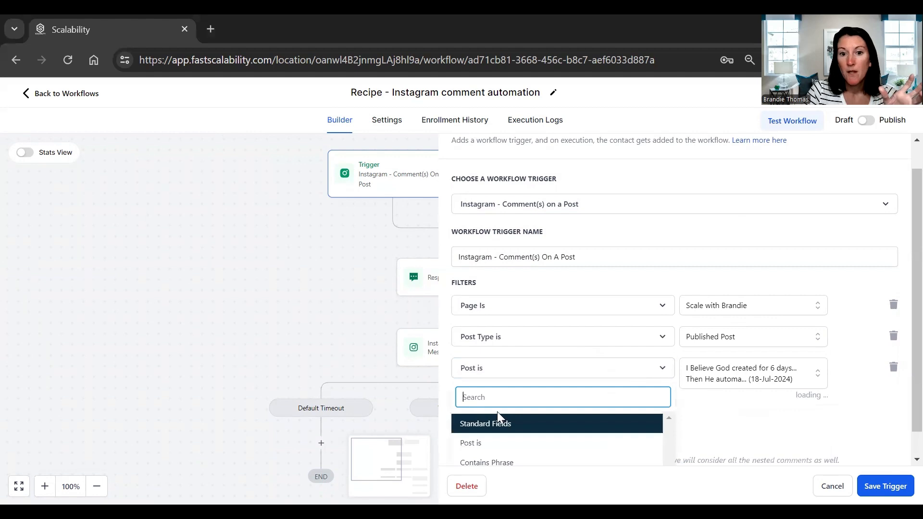
scroll(511, 424, down, 1)
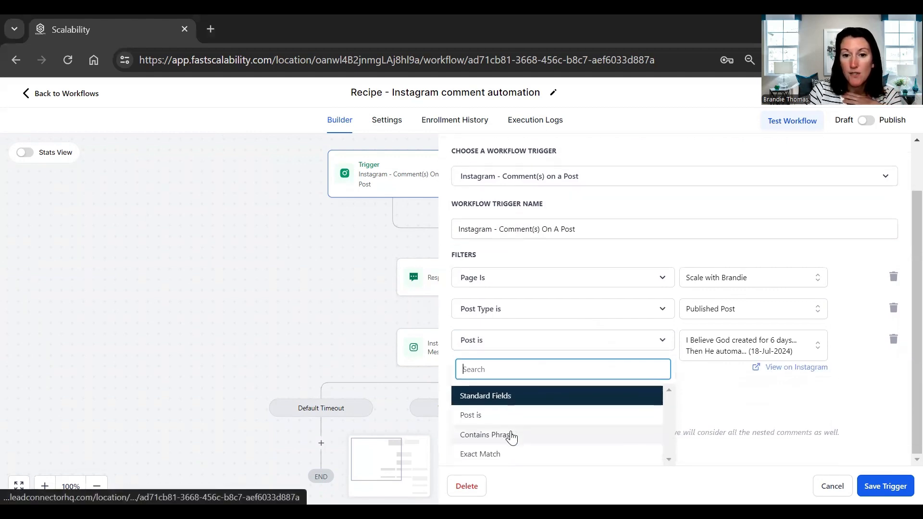
click(512, 436)
click(729, 373)
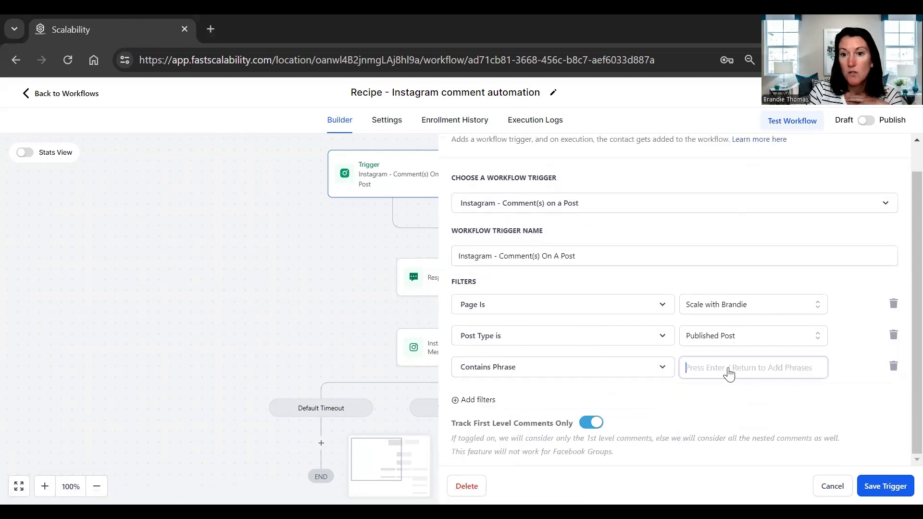
- Add the phrase scale to the Contains Phrase filter
text("S)
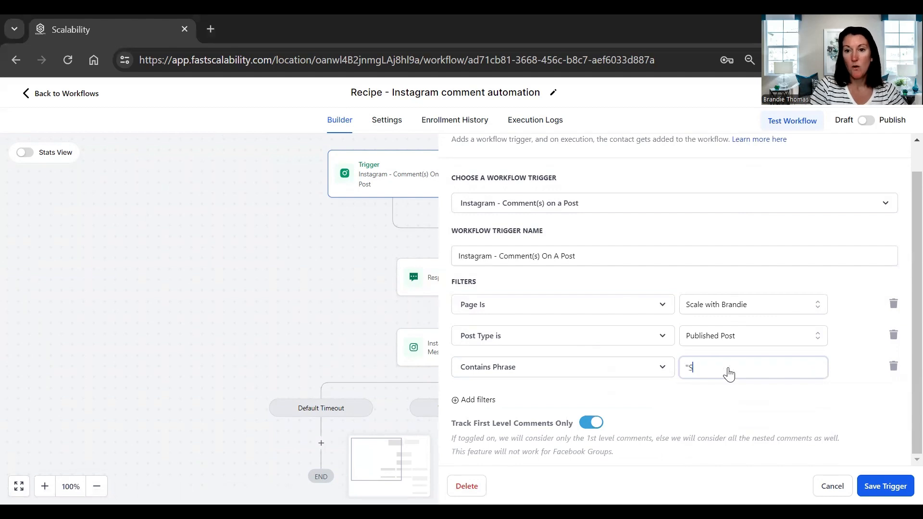
text(cale")
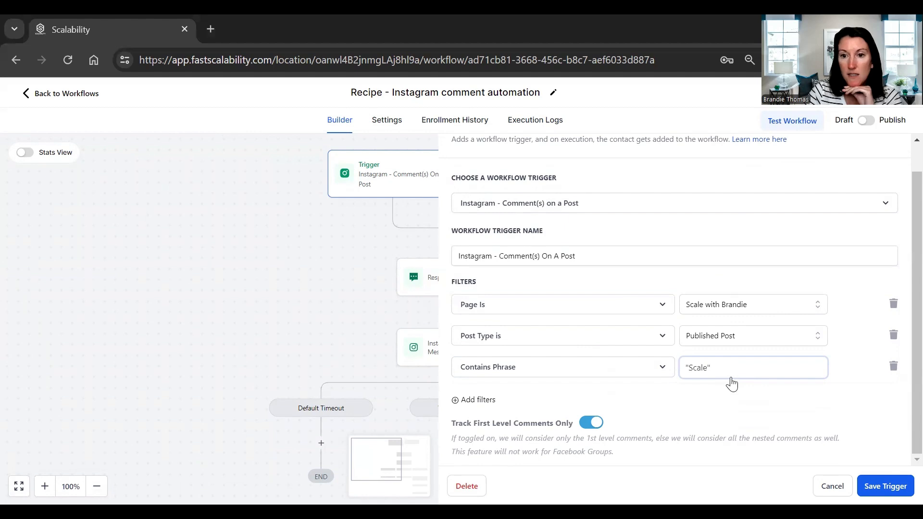
click(741, 390)
click(714, 380)
text(scale)
key(Return)
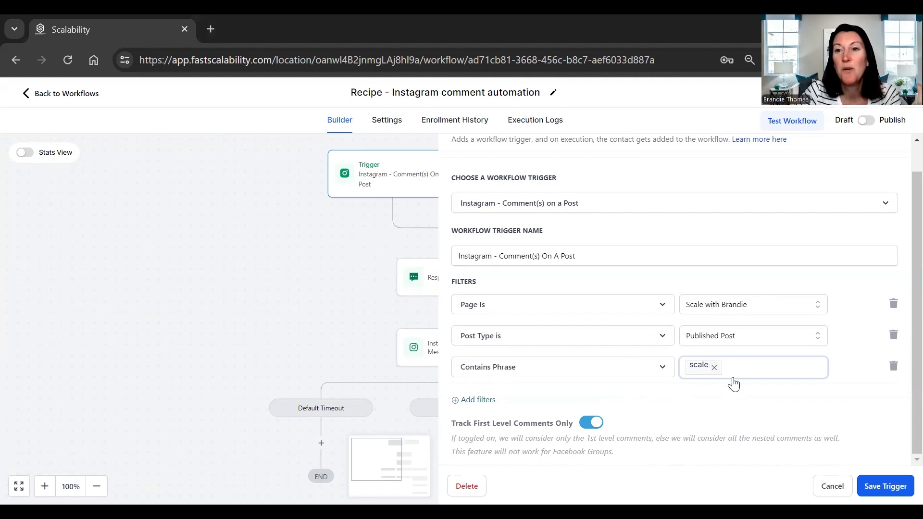
- Add the quoted phrase "scale" and remove the unquoted scale phrase
click(764, 373)
text("scale")
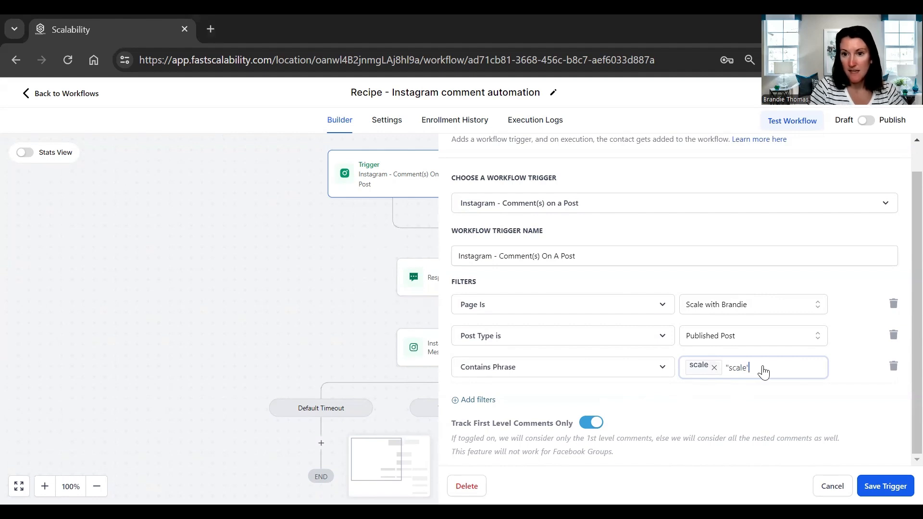
key(Return)
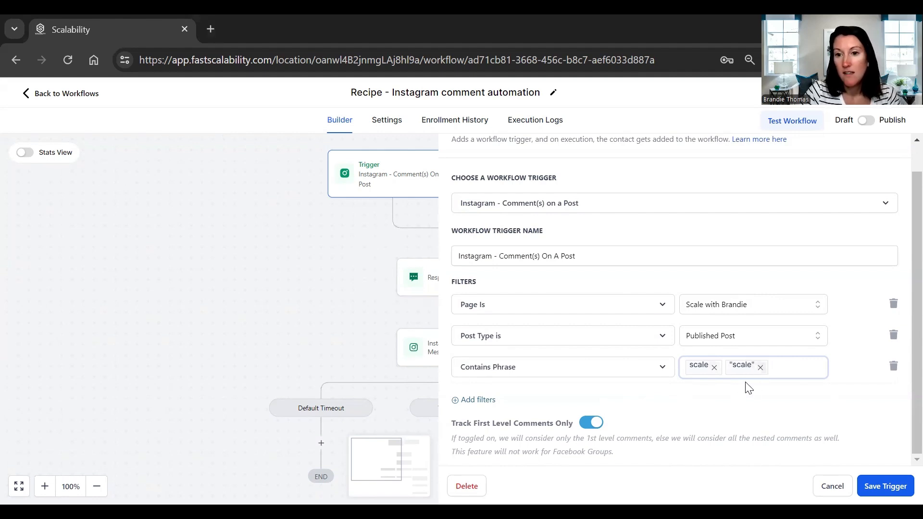
click(714, 368)
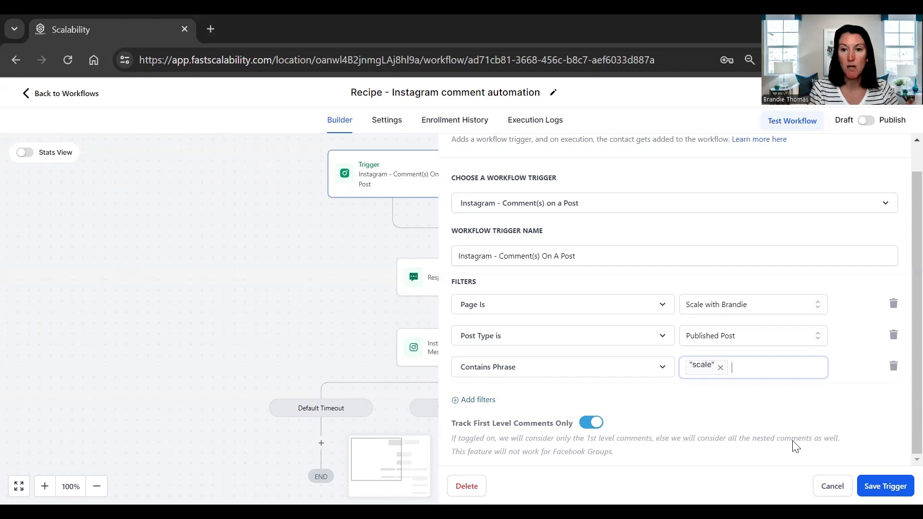
- Add the quoted phrase "Scale" to the Contains Phrase filter
text("Scale")
key(Return)
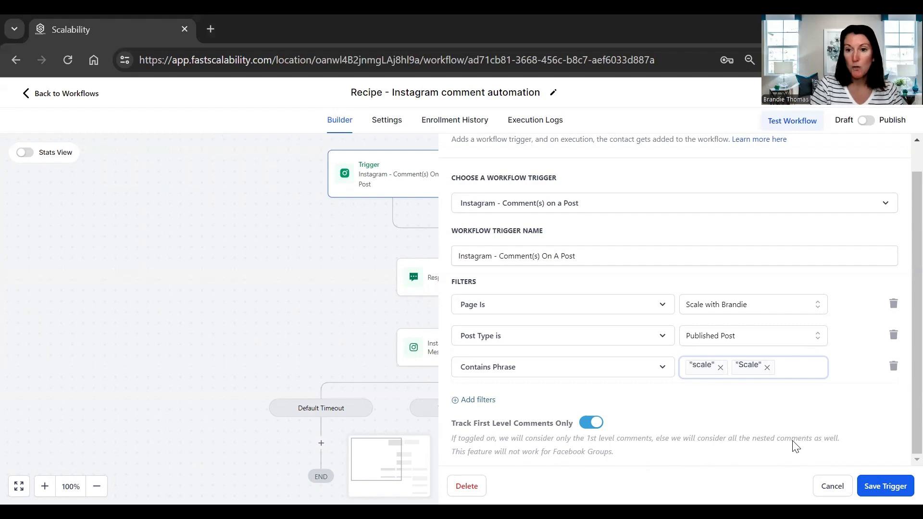
- Add the phrase Drop Scalebelow to the Contains Phrase filter and save the trigger
text(DM)
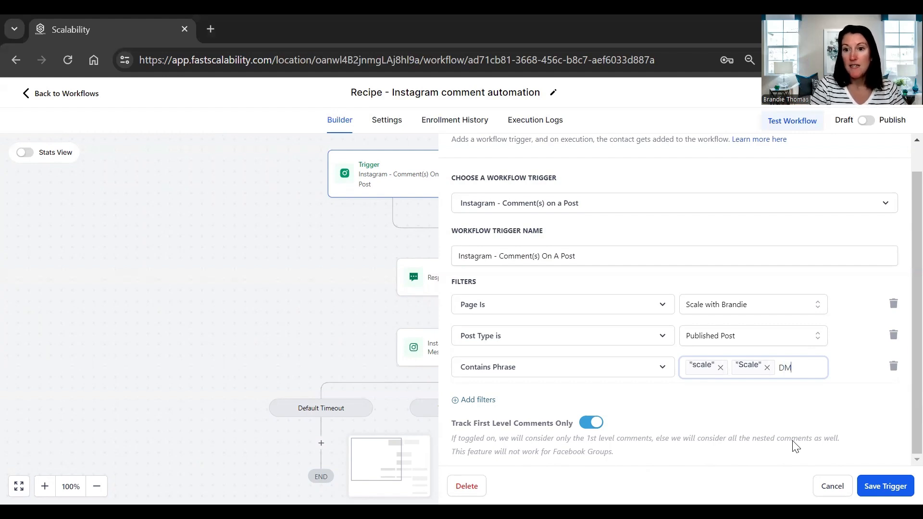
key(BackSpace)
text(rop Scaleb)
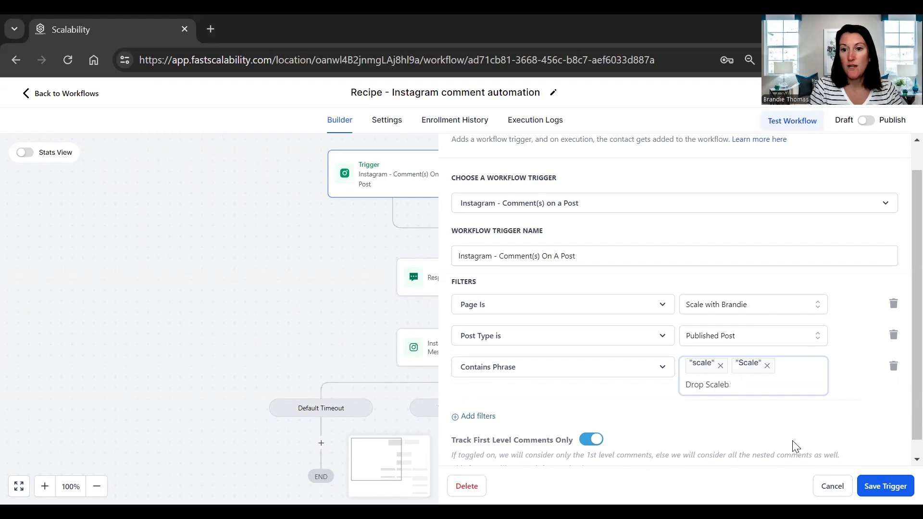
text(elow)
key(Return)
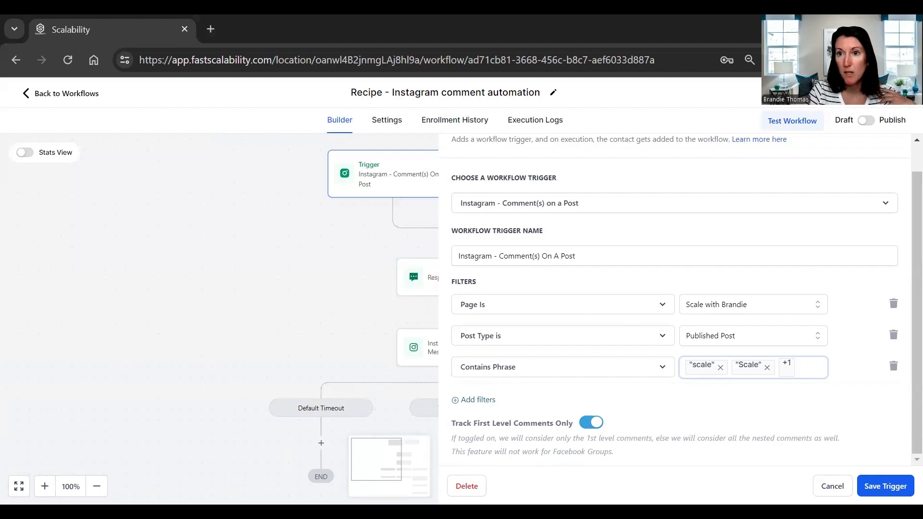
click(886, 485)
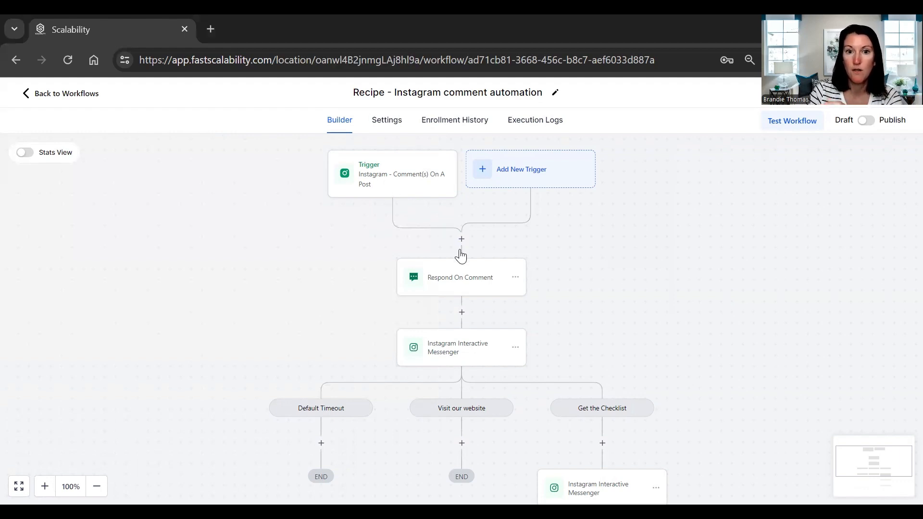
- Open the Respond On Comment action and shorten the first reply to "Hey, check your DM!"
click(457, 282)
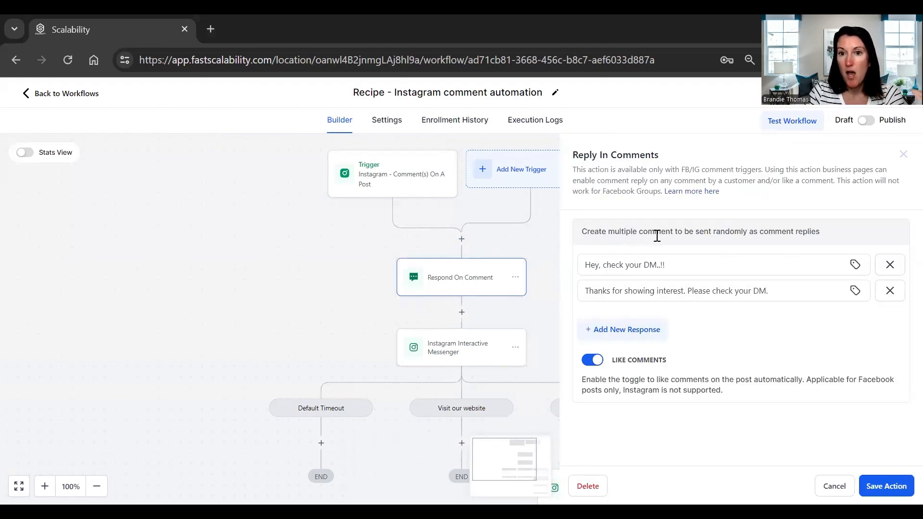
click(639, 265)
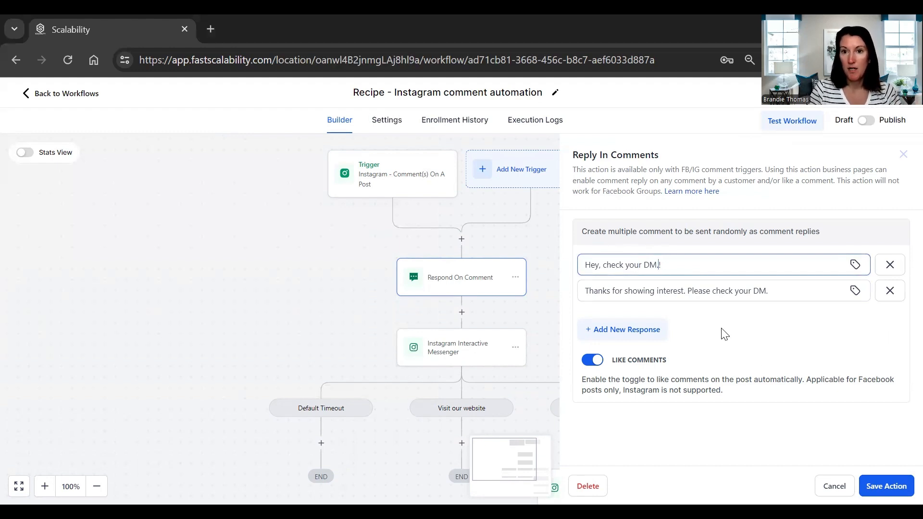
key(BackSpace)
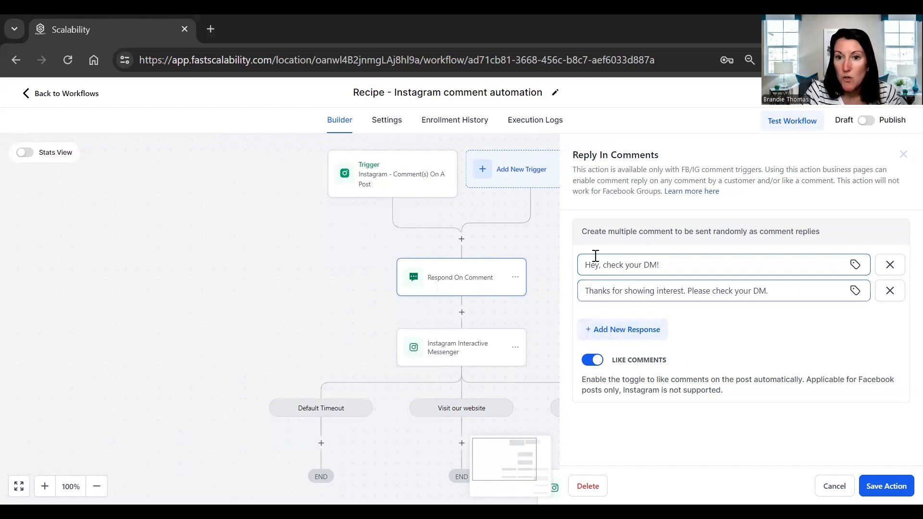
- Add a third comment reply "So excited you want to learn more! Please check your DM." and save the action
triple_click(678, 267)
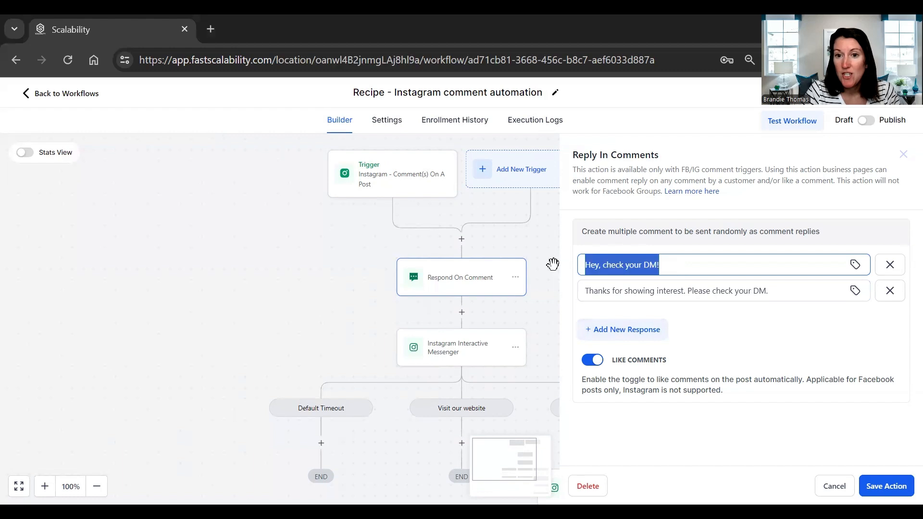
click(791, 290)
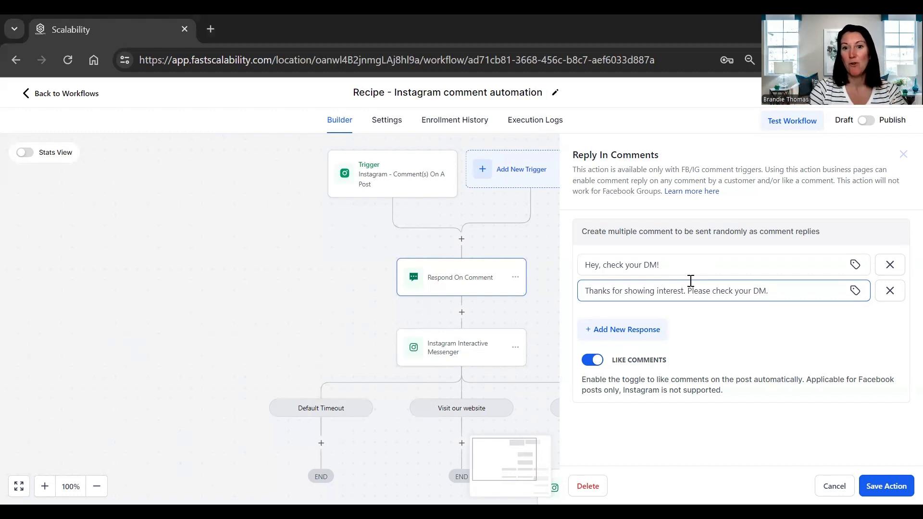
click(628, 329)
click(643, 320)
text(So)
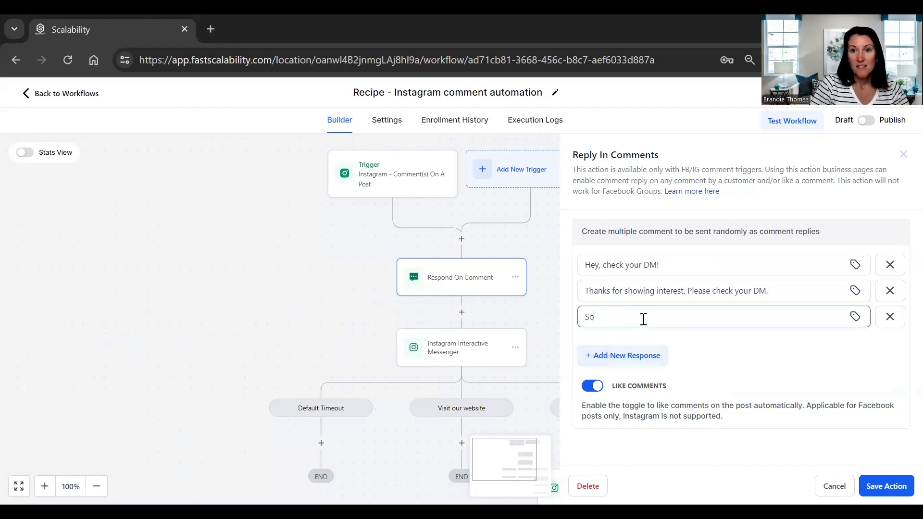
text( excited you wa)
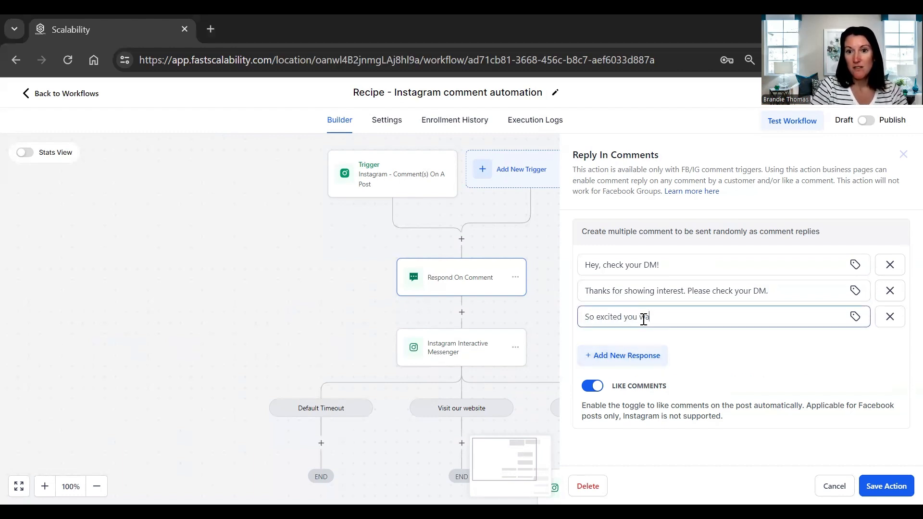
text(nt to learn m)
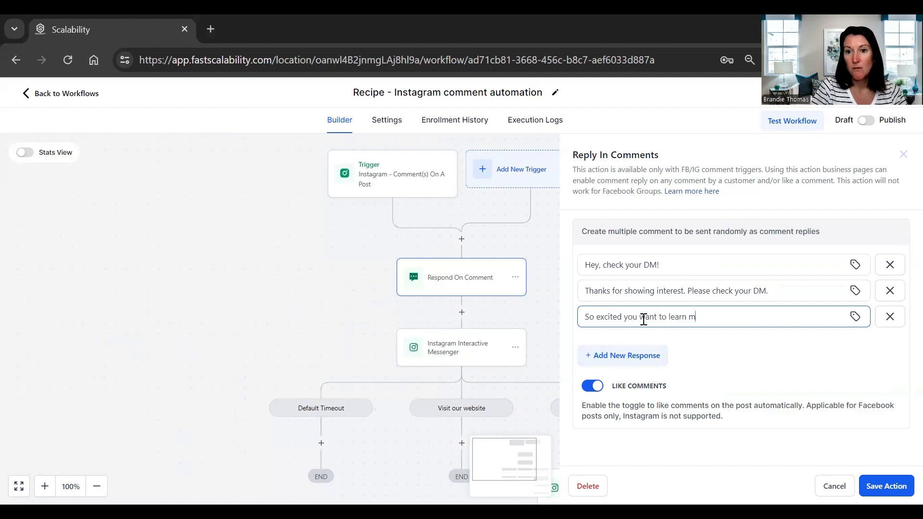
text(ore!  Plea)
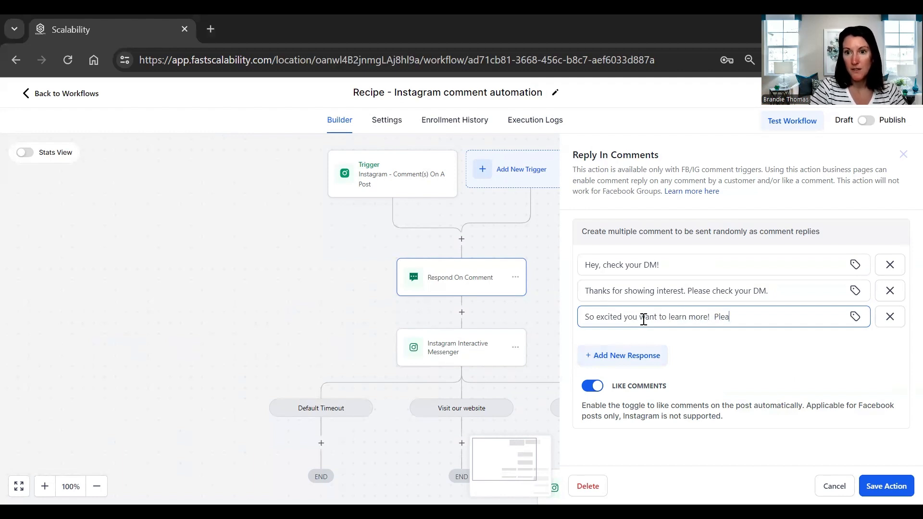
text(se check your DM.)
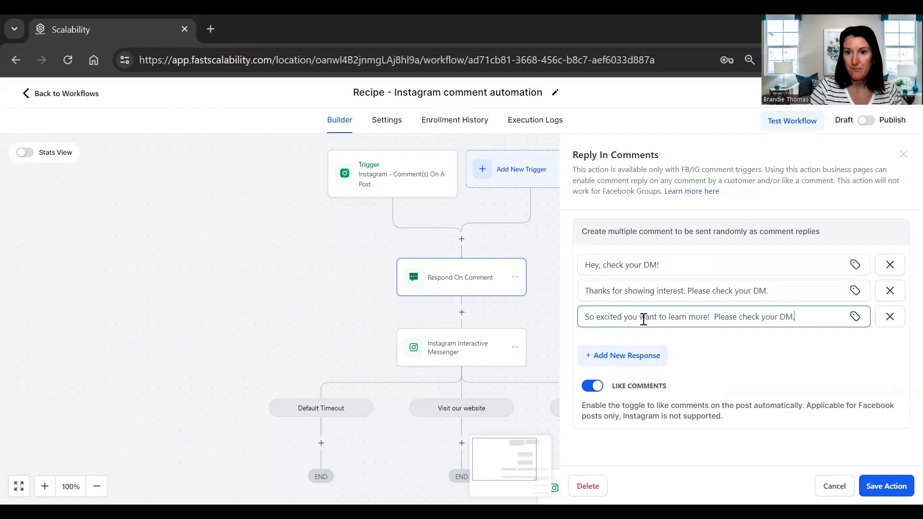
click(827, 340)
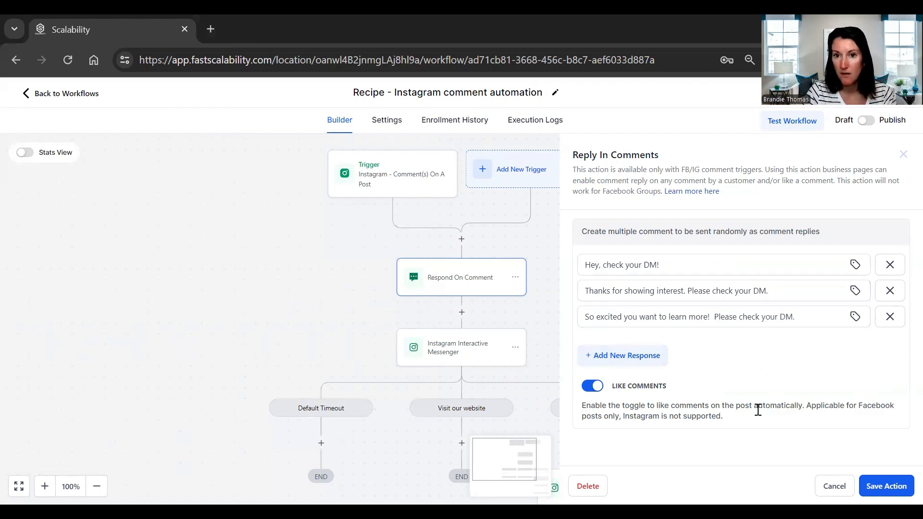
click(886, 486)
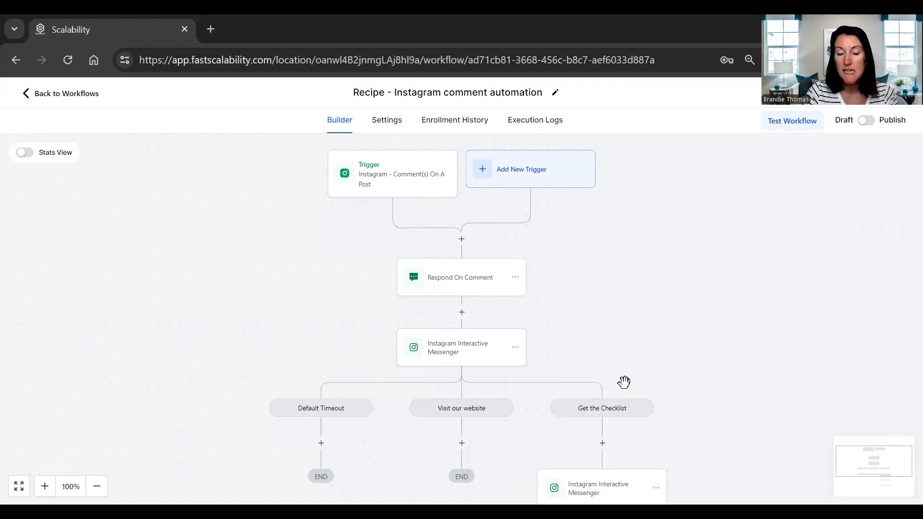
- Open the Instagram Interactive Messenger action and rewrite the message to "I am excited that you want to start learning more about Scalability. Here is your next step:"
drag(561, 337, 553, 235)
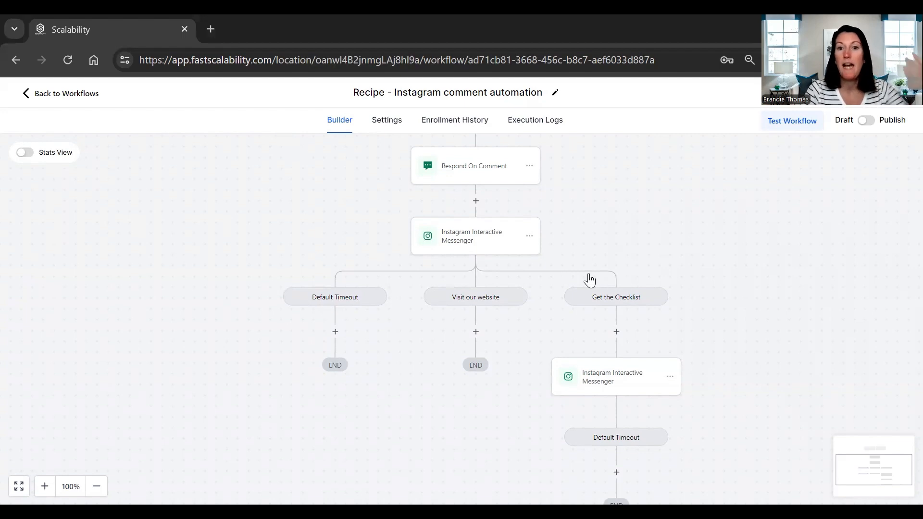
click(458, 243)
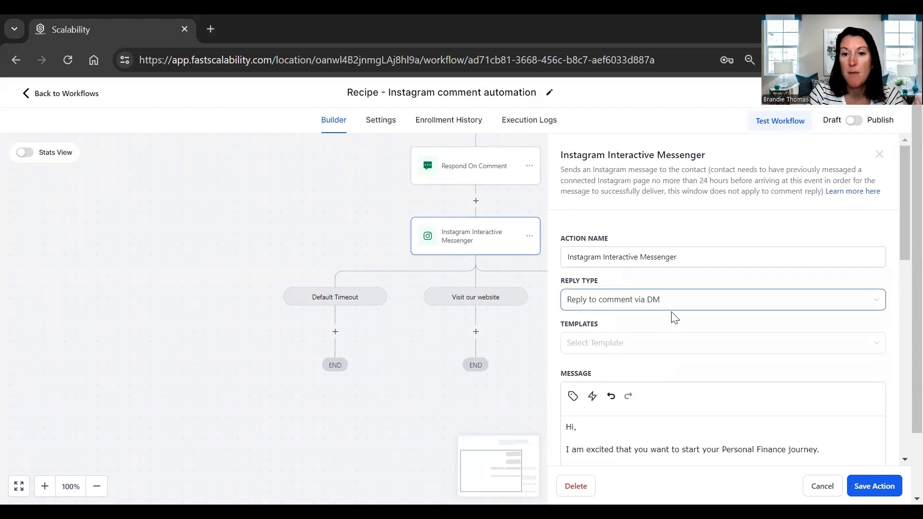
scroll(688, 313, down, 2)
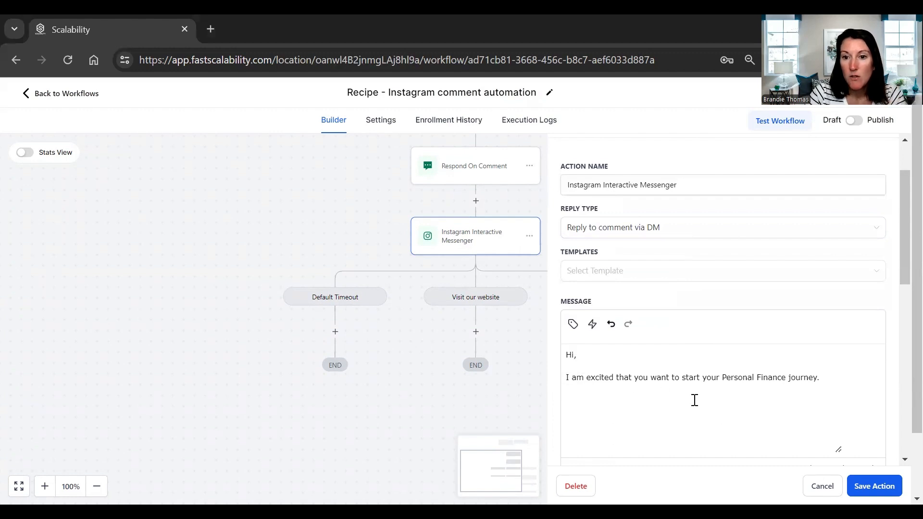
drag(818, 384, 723, 377)
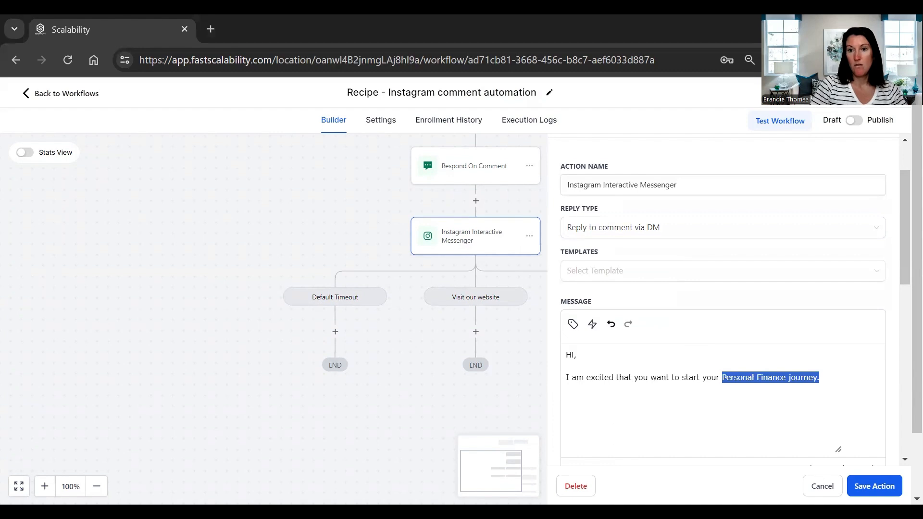
key(BackSpace)
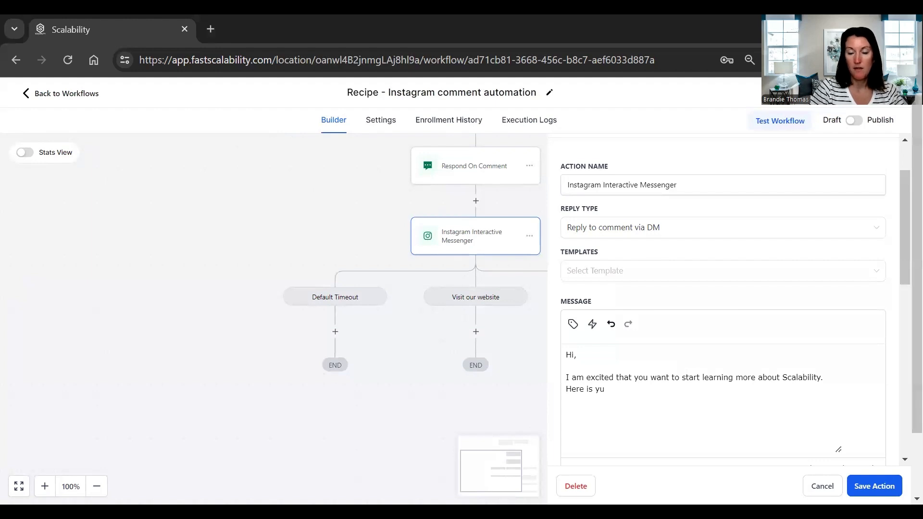
key(BackSpace)
text(our next step:)
- Rename the Get the Checklist button to Join Facebook Group
scroll(669, 384, down, 5)
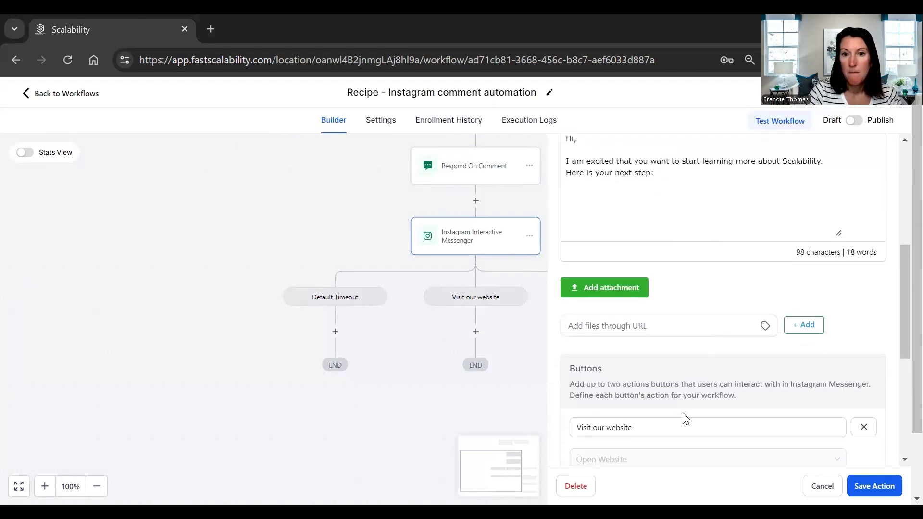
scroll(667, 384, down, 3)
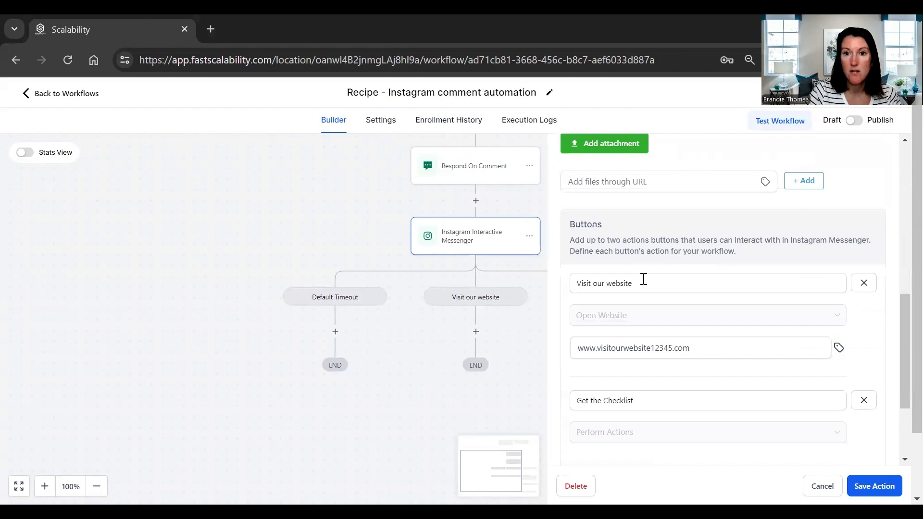
triple_click(643, 284)
drag(728, 348, 552, 351)
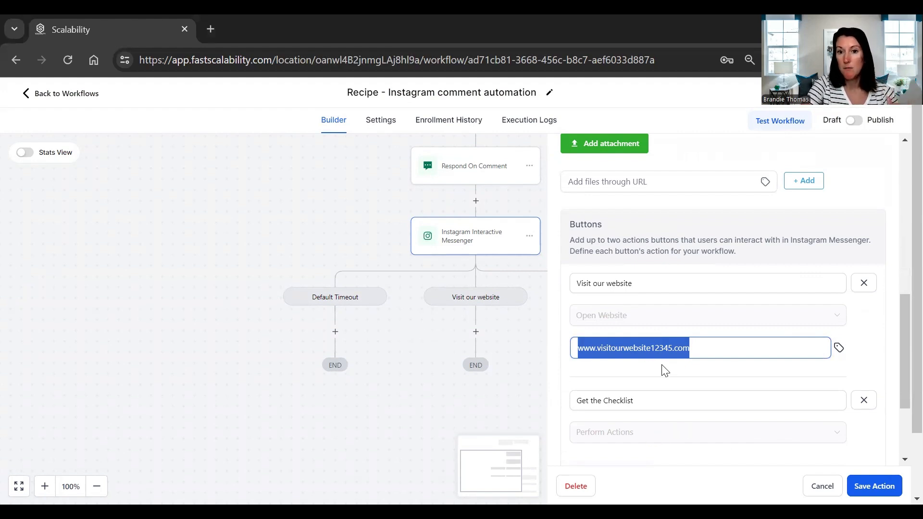
scroll(665, 376, down, 2)
drag(662, 328, 579, 330)
text(Join Faceboo)
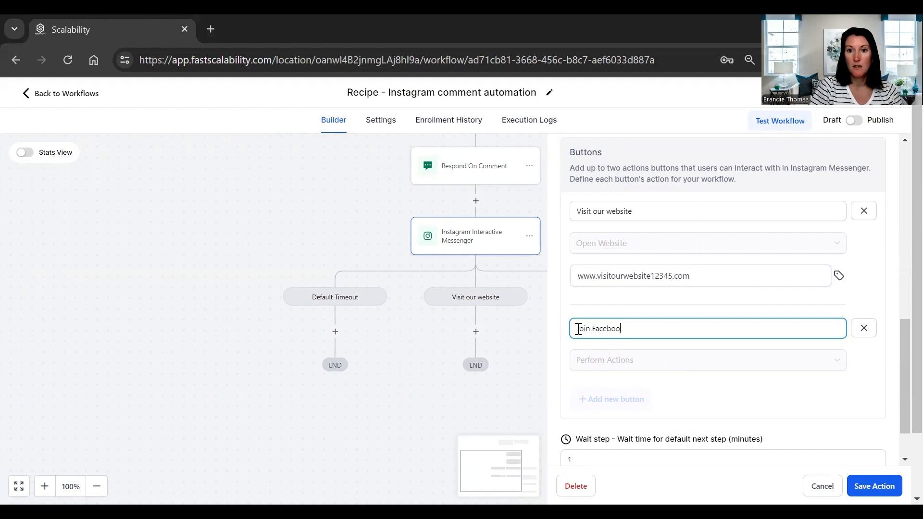
click(741, 368)
click(798, 333)
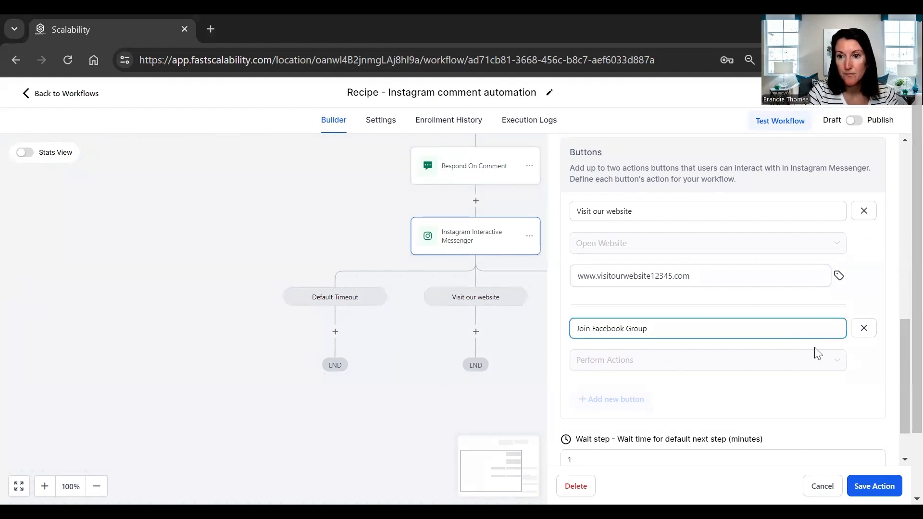
- Remove the second button and add a new button with the Open Website action
scroll(816, 346, down, 1)
click(863, 273)
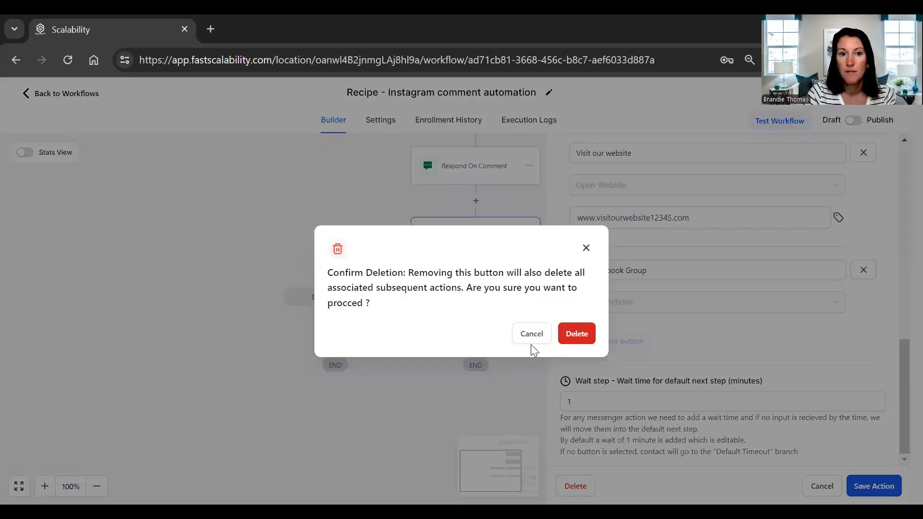
click(577, 334)
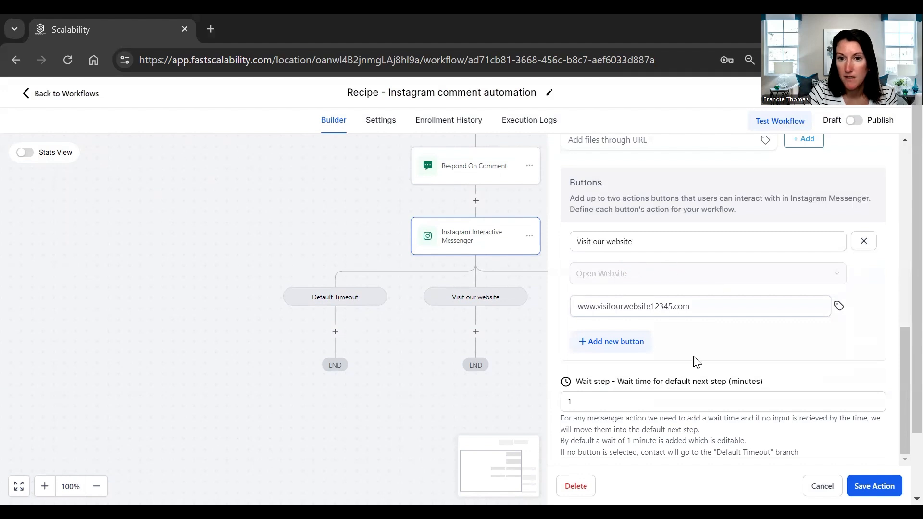
click(593, 343)
click(821, 396)
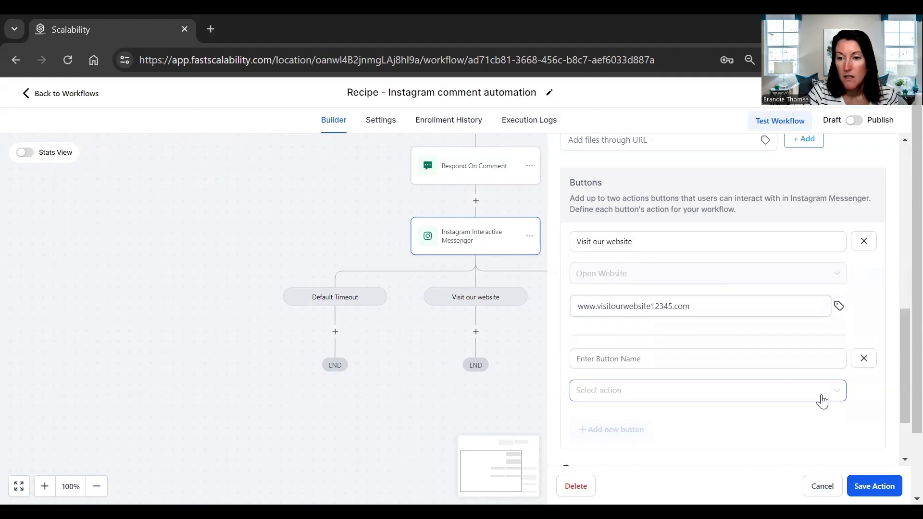
click(635, 364)
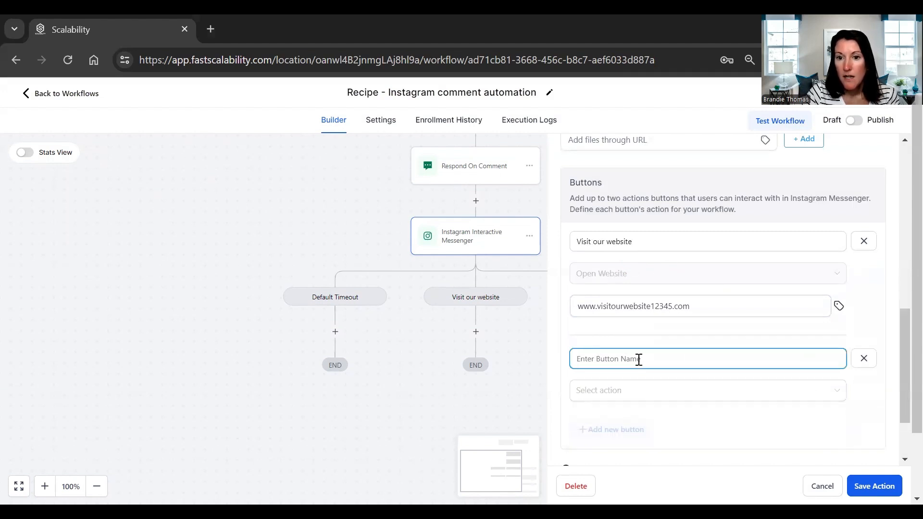
click(820, 394)
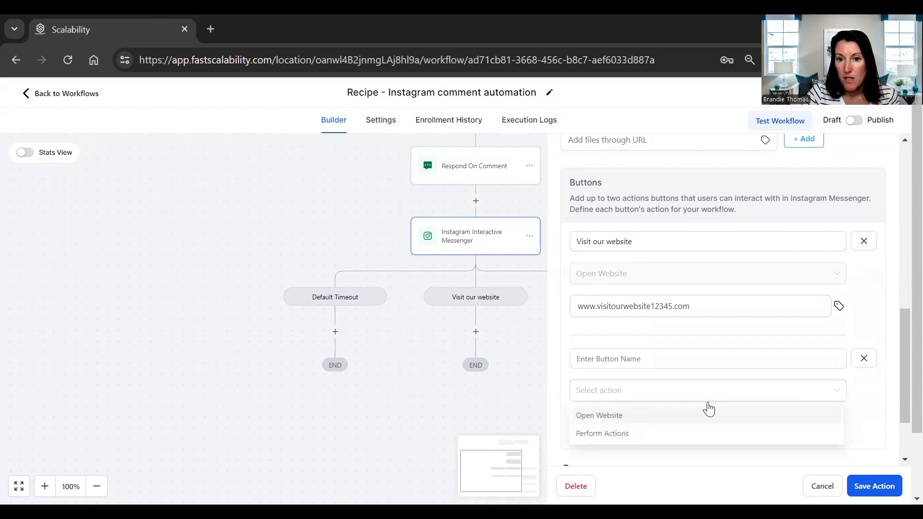
click(616, 416)
- Name the new button Join Facebook Group and set its link to facebook.com
click(645, 359)
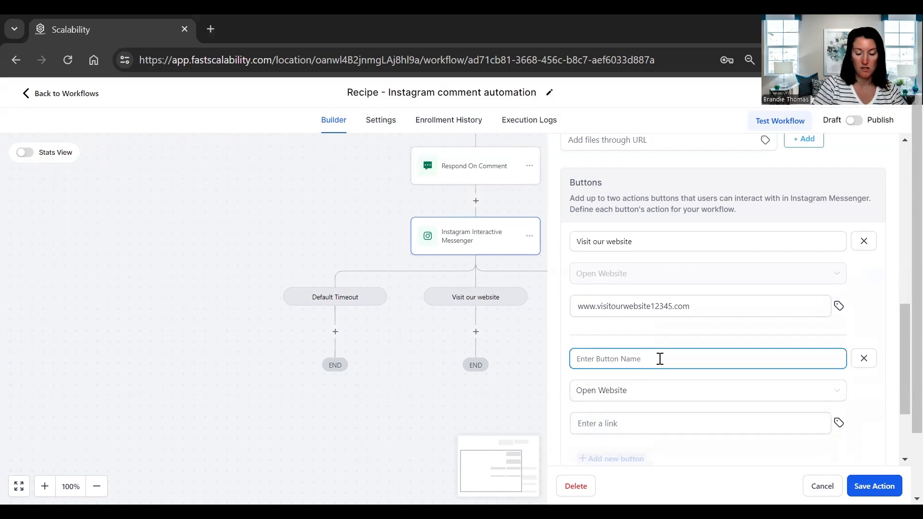
text(Join Facebook Group)
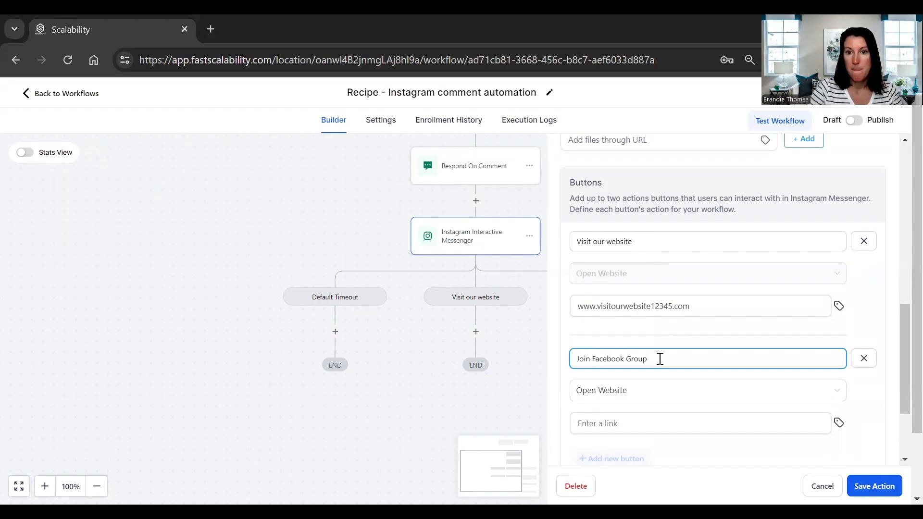
click(649, 424)
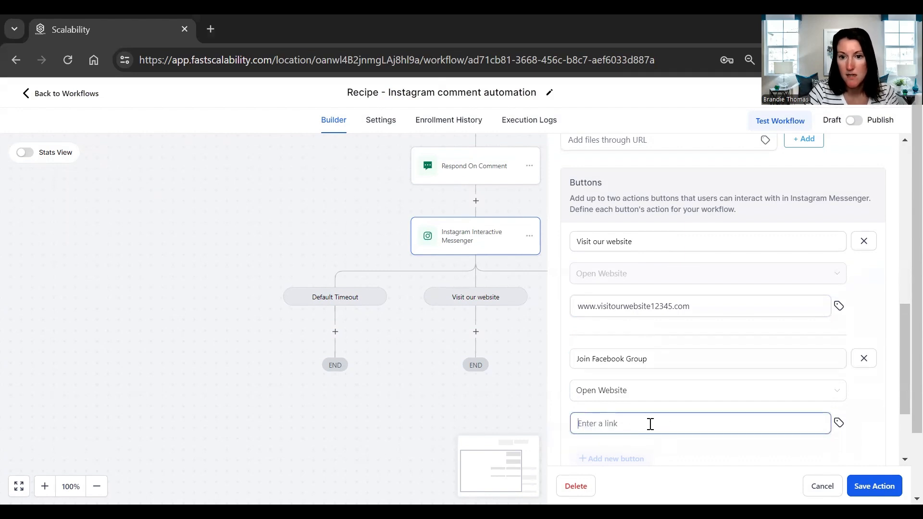
text(facebook.com)
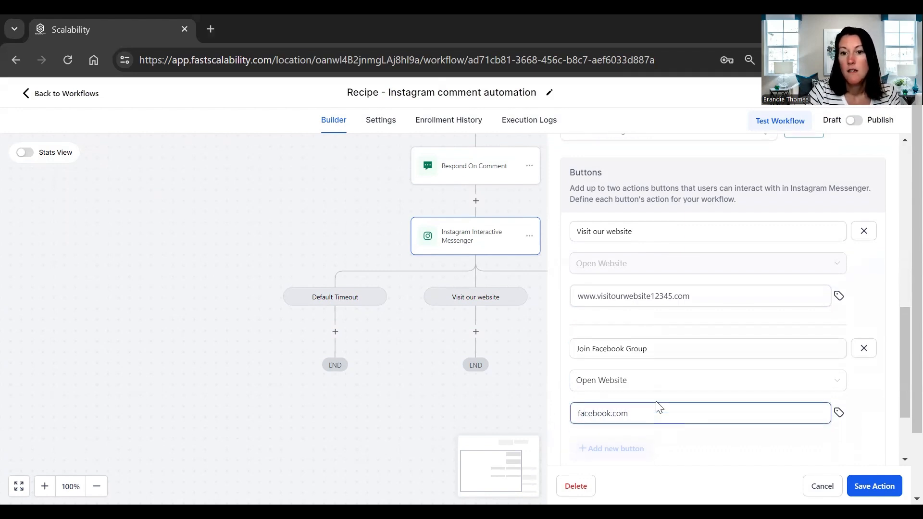
- Try to add another button to the message
scroll(657, 406, down, 3)
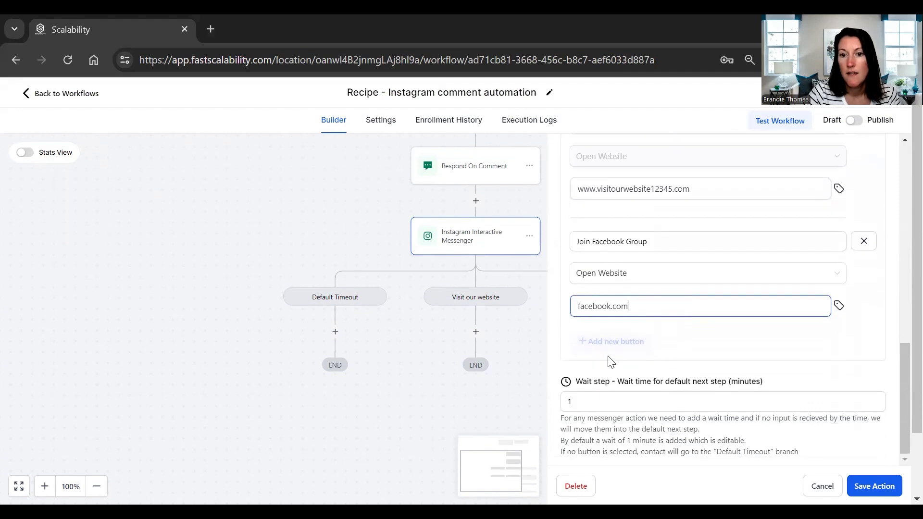
click(692, 349)
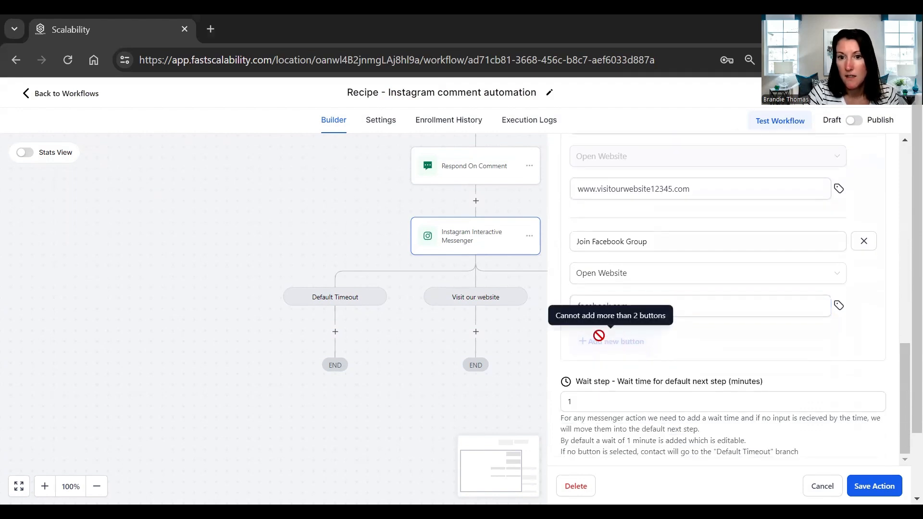
scroll(661, 338, up, 2)
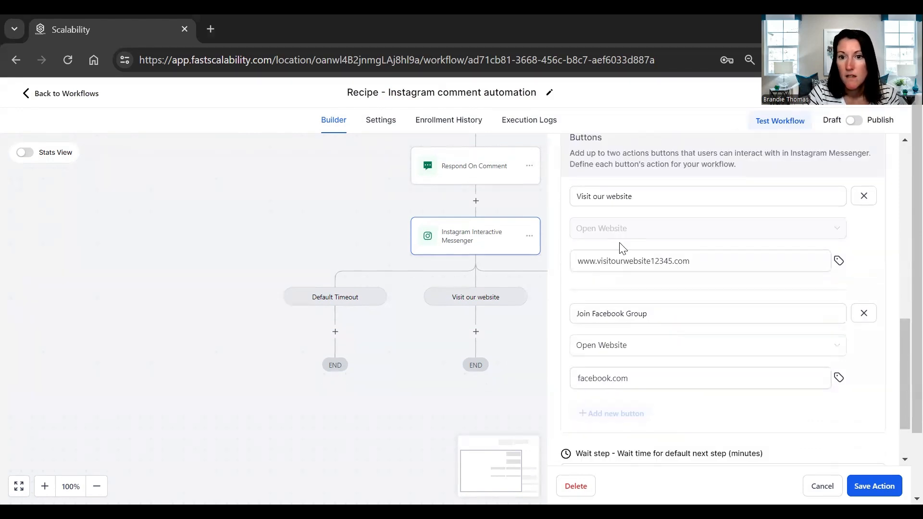
scroll(745, 253, up, 4)
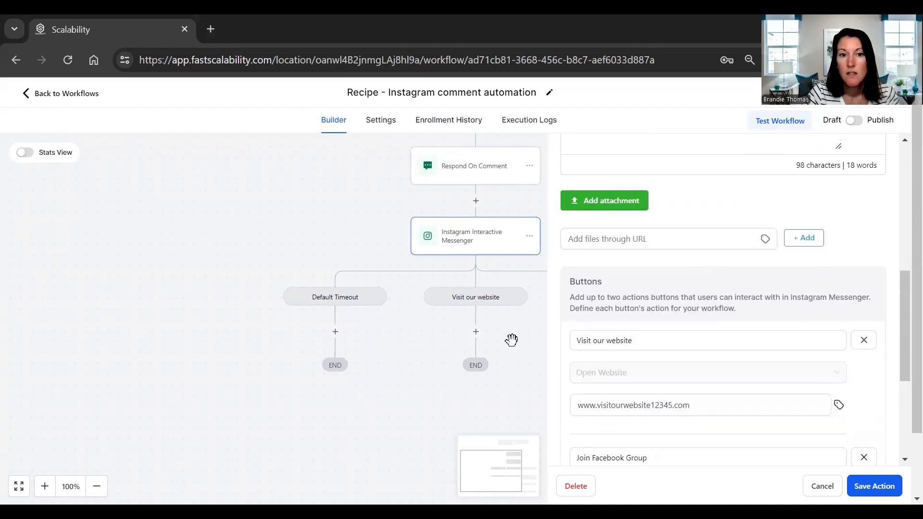
scroll(688, 375, down, 4)
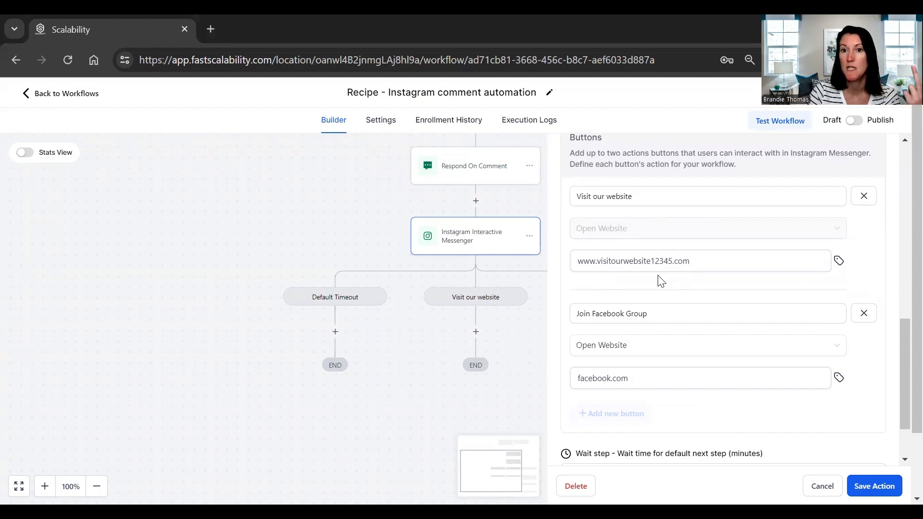
- Set the messenger's default wait time to 5 minutes and save the action
click(640, 262)
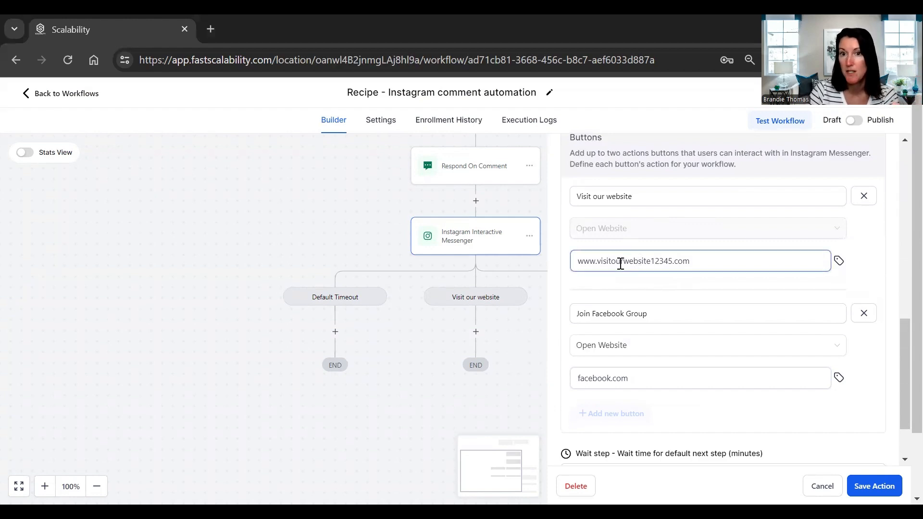
scroll(775, 416, down, 3)
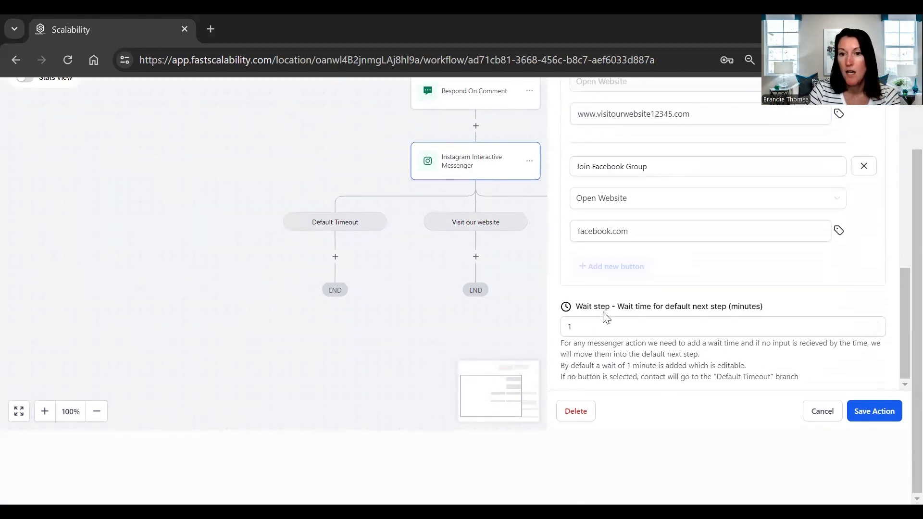
double_click(563, 333)
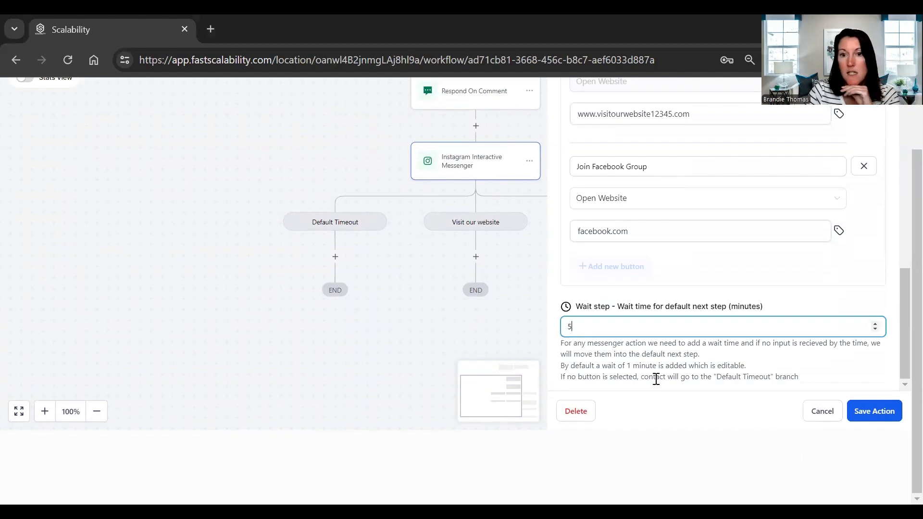
click(874, 412)
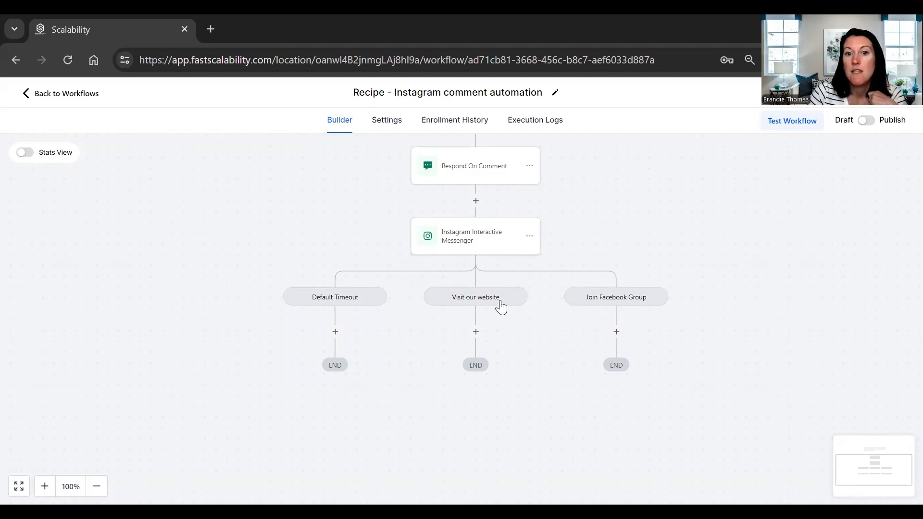
- Open the Instagram Interactive Messenger action to review its DM message, then close it without changes
click(473, 247)
scroll(680, 400, up, 1)
scroll(715, 350, down, 2)
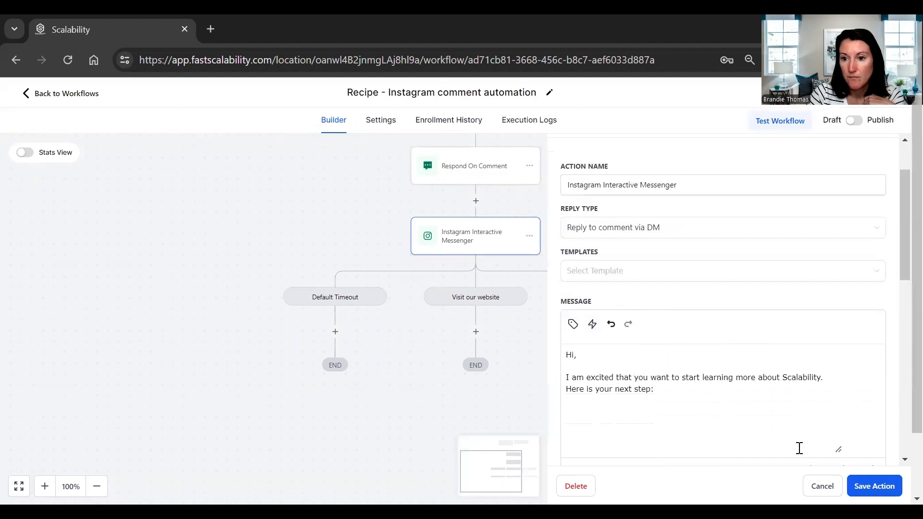
scroll(702, 361, down, 5)
right_click(814, 440)
click(822, 485)
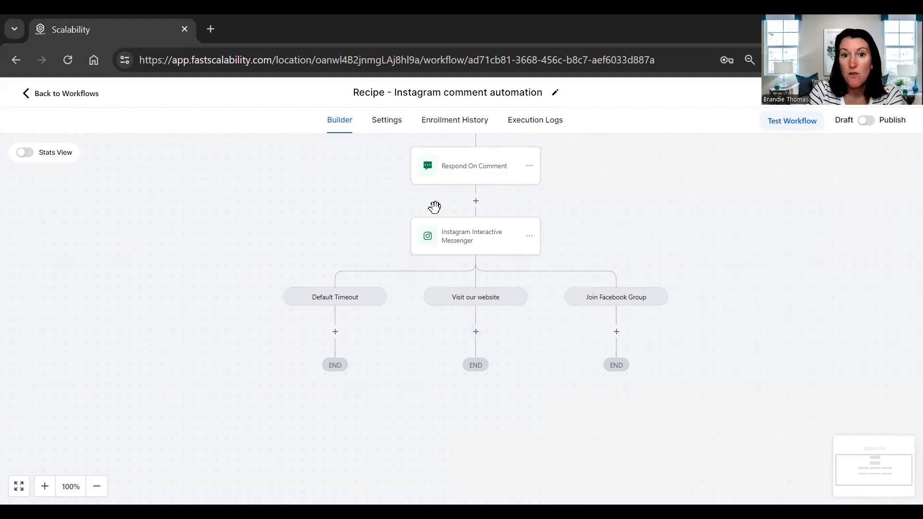
click(475, 336)
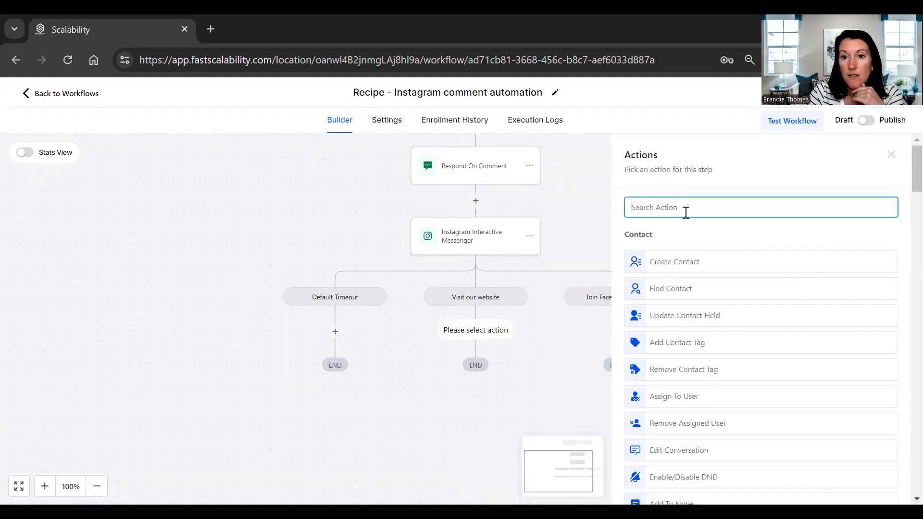
text(dm)
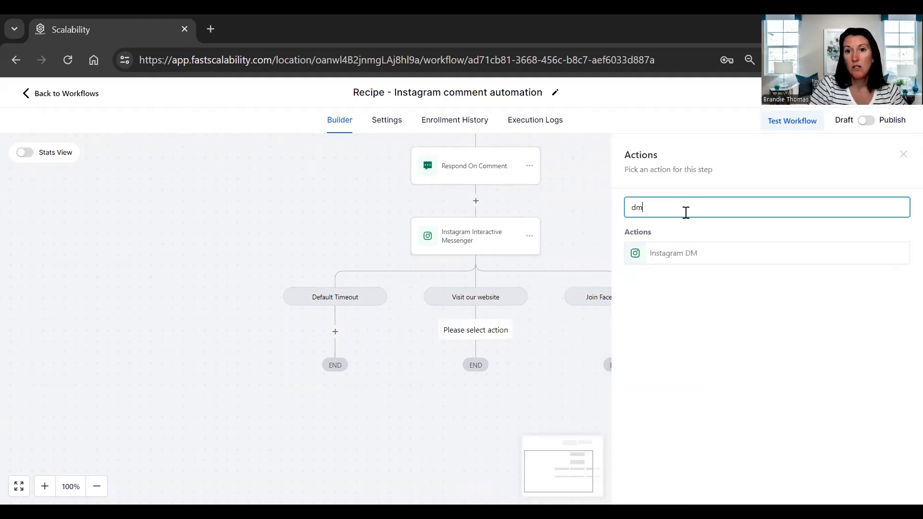
click(665, 259)
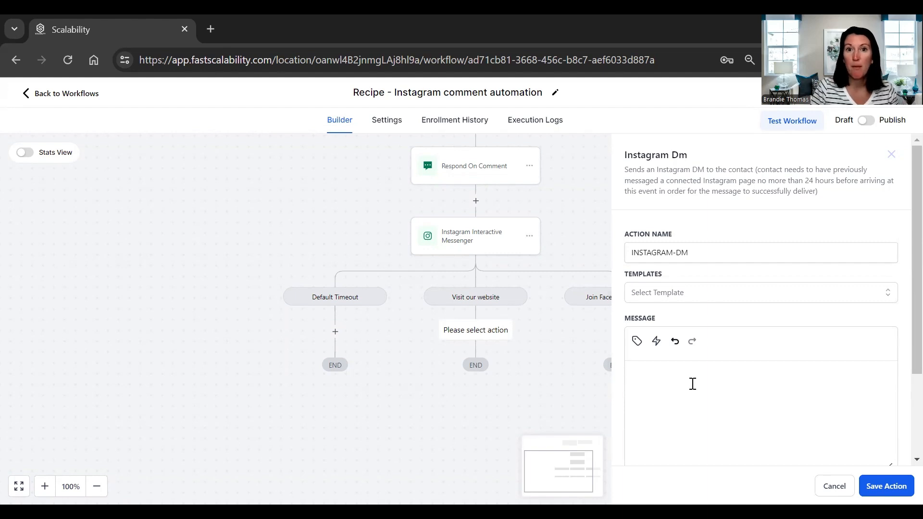
click(776, 437)
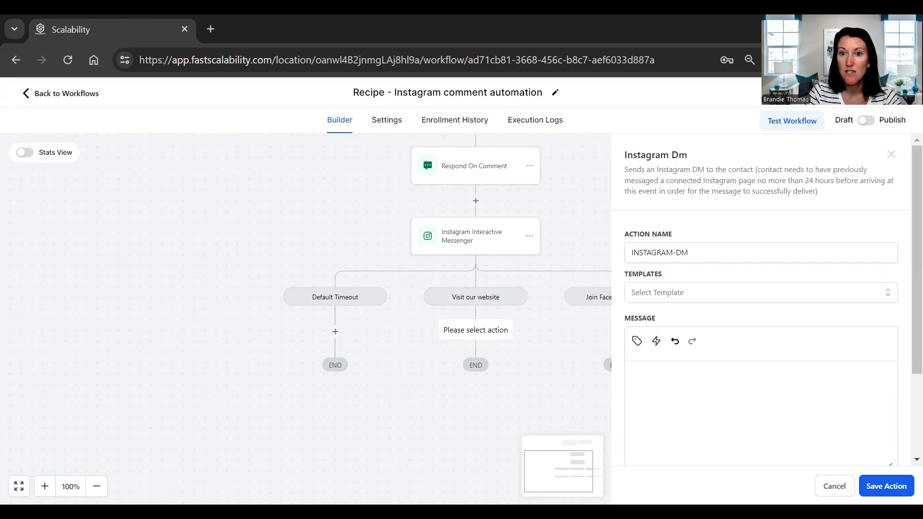
click(835, 486)
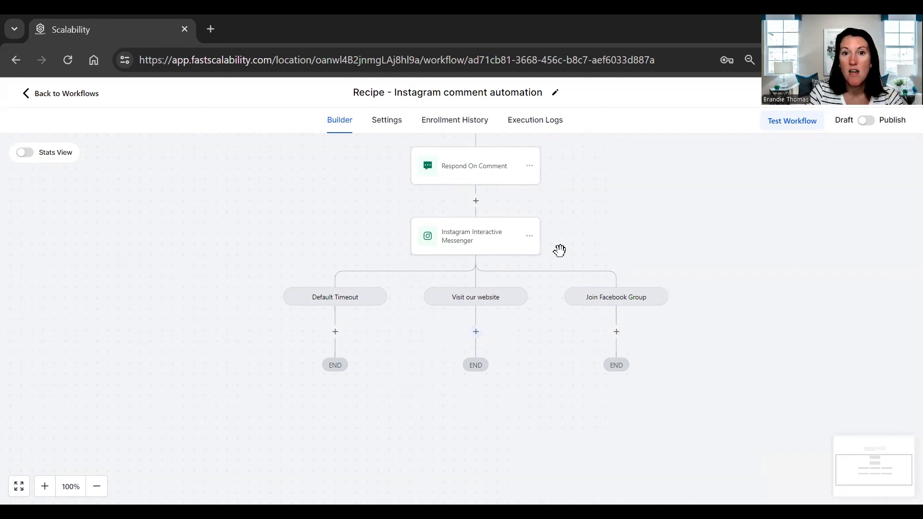
- Browse the available actions for the Visit our website branch without adding one
scroll(561, 255, up, 2)
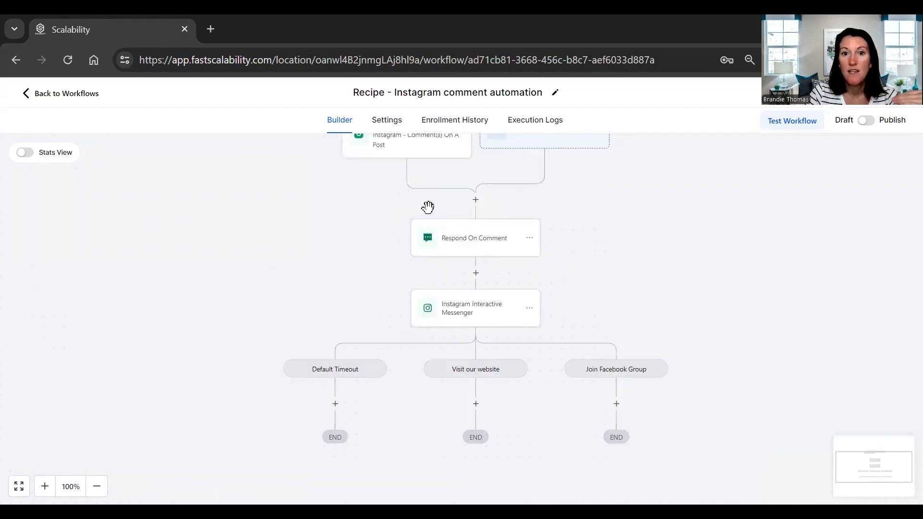
click(477, 404)
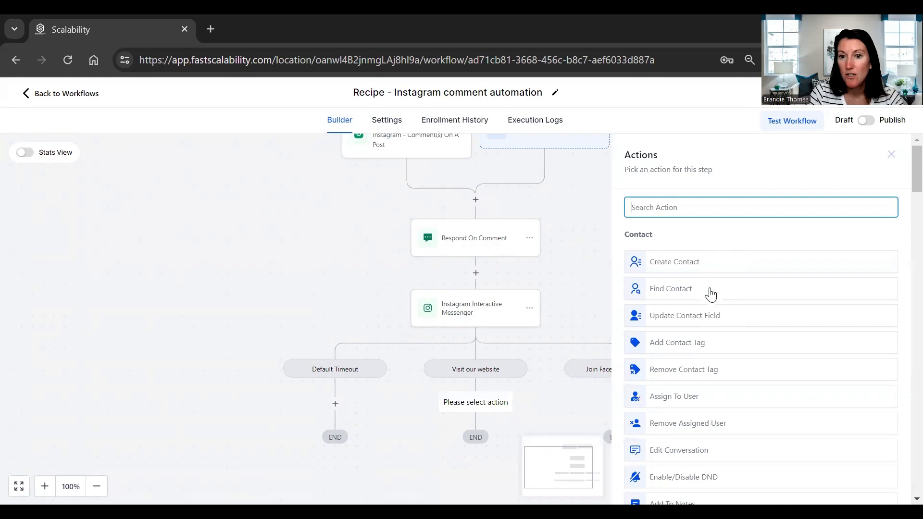
scroll(711, 318, down, 2)
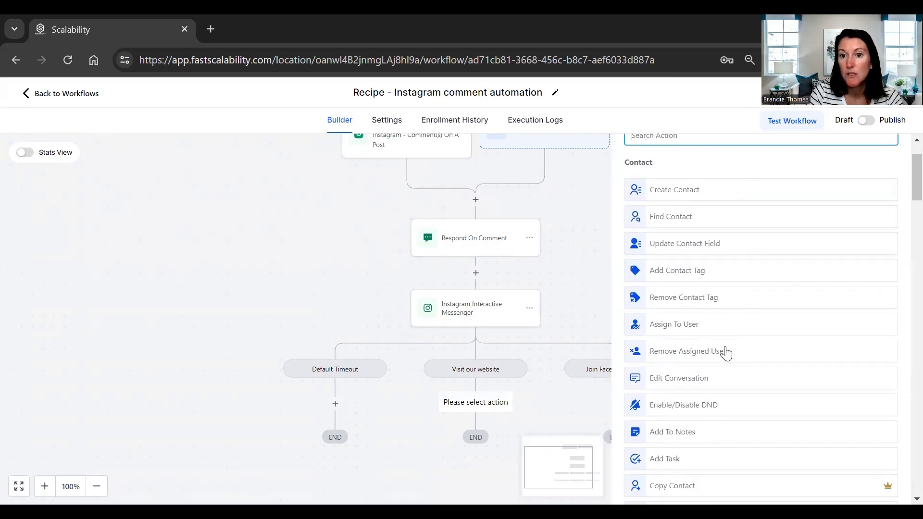
scroll(726, 368, down, 6)
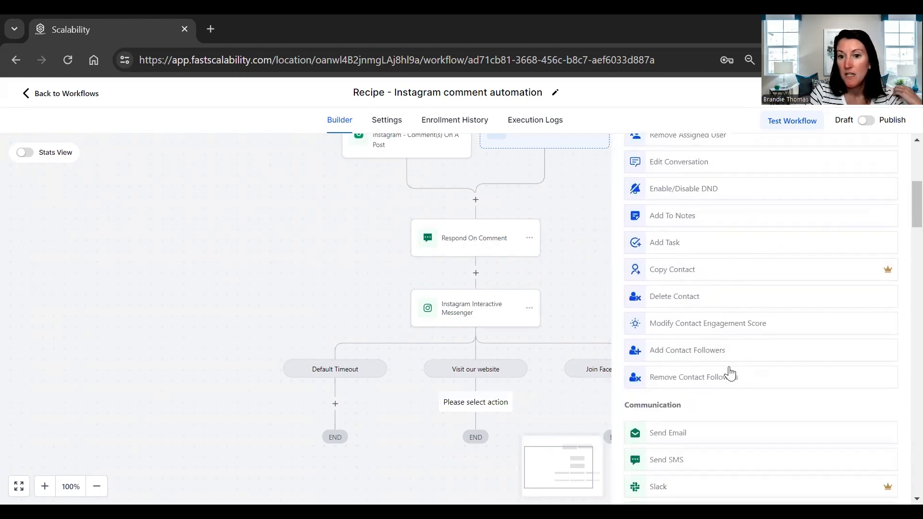
scroll(728, 375, down, 2)
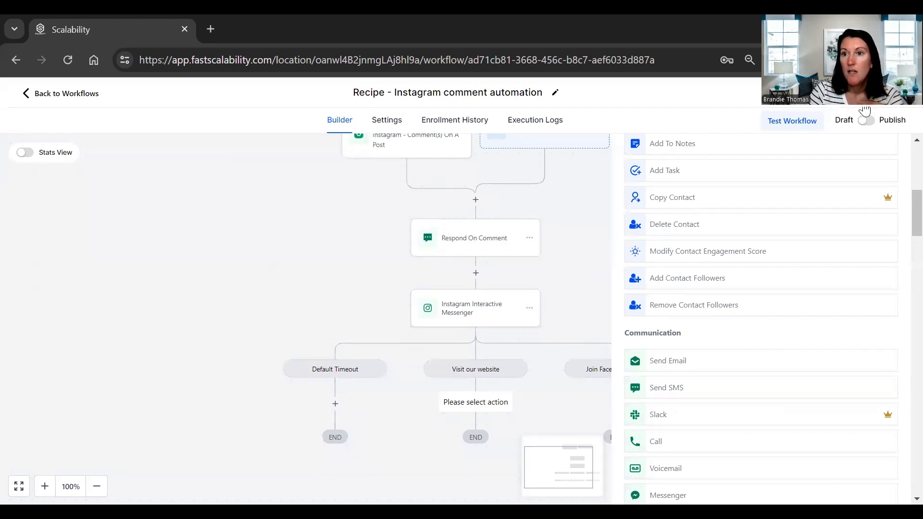
click(572, 303)
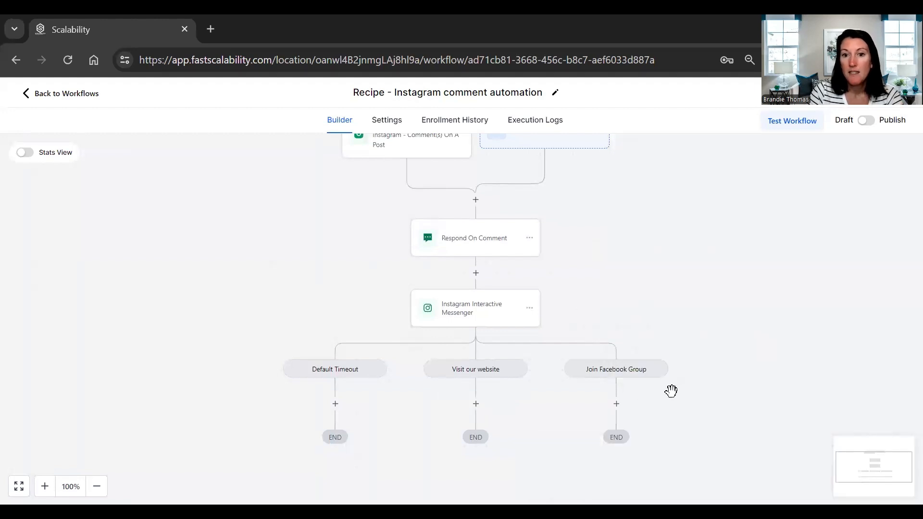
- Publish the workflow
scroll(632, 301, up, 1)
scroll(633, 306, down, 4)
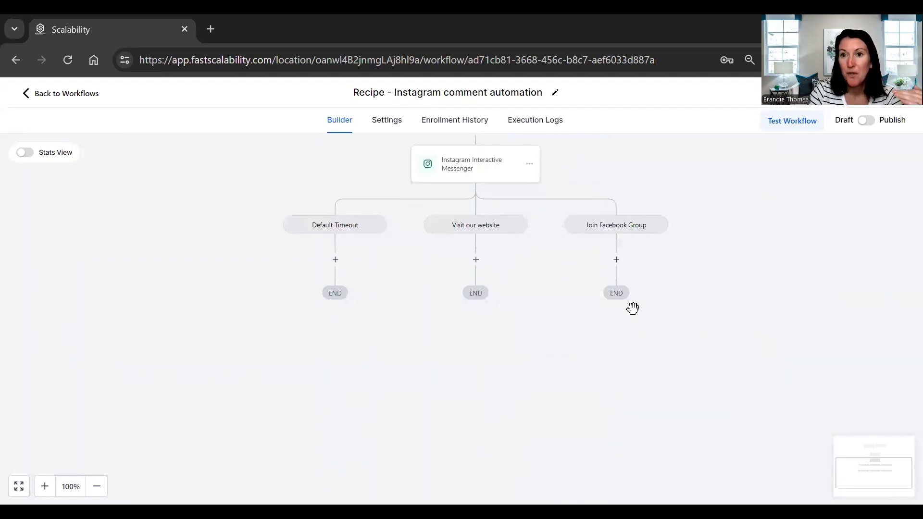
scroll(626, 307, up, 5)
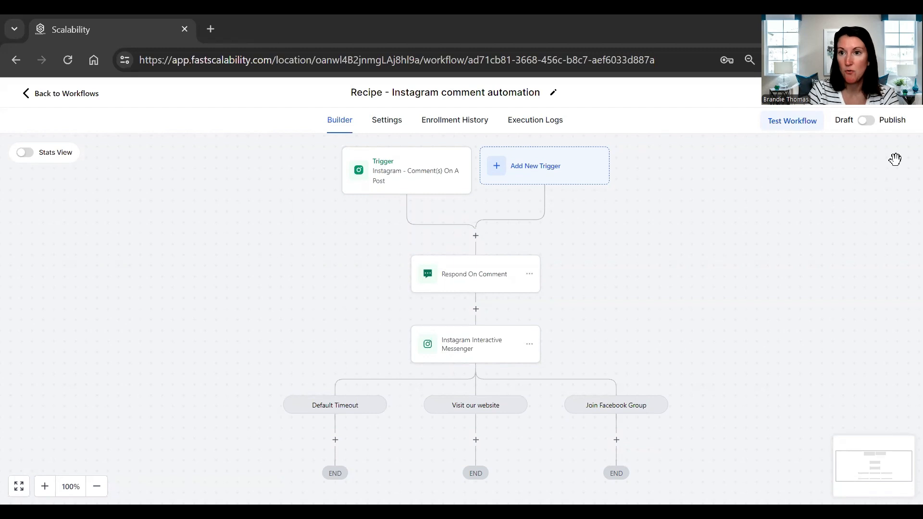
click(867, 121)
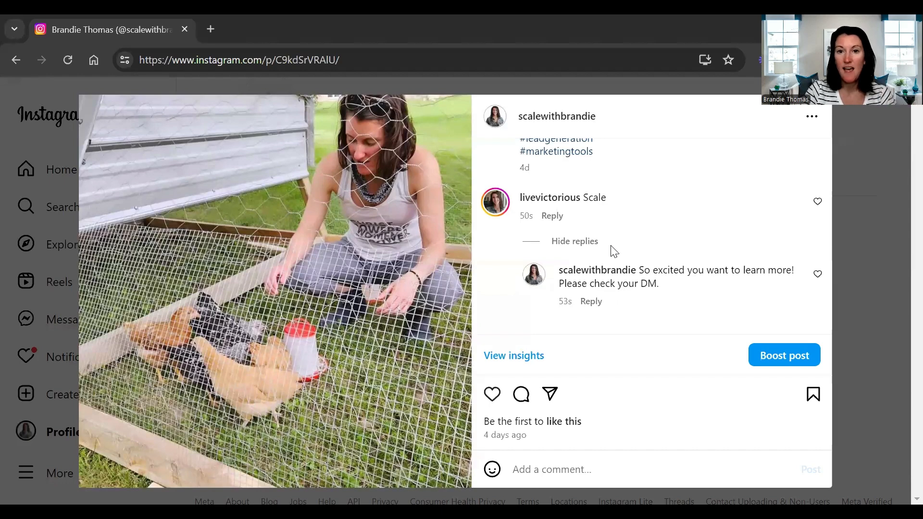
- Inspect the automated reply on the Instagram post and the DM in the commenting contact's conversation
mouse_move(584, 279)
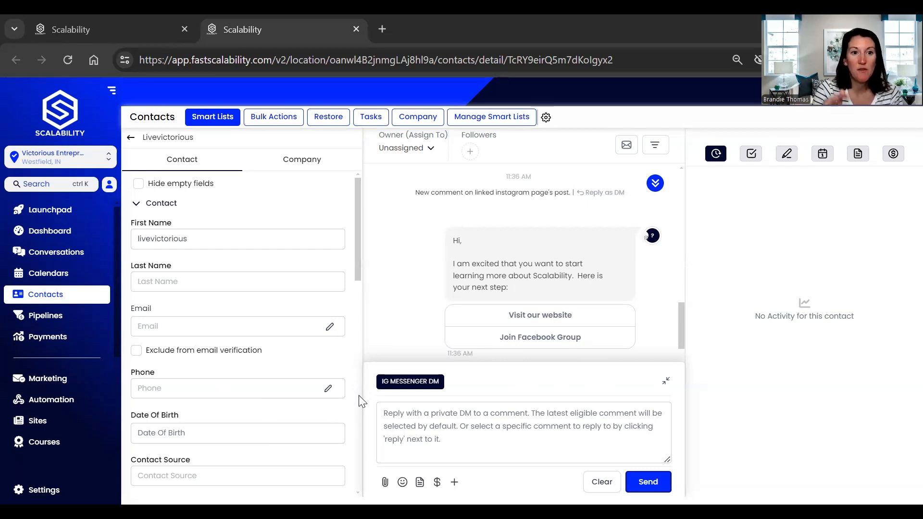
double_click(197, 245)
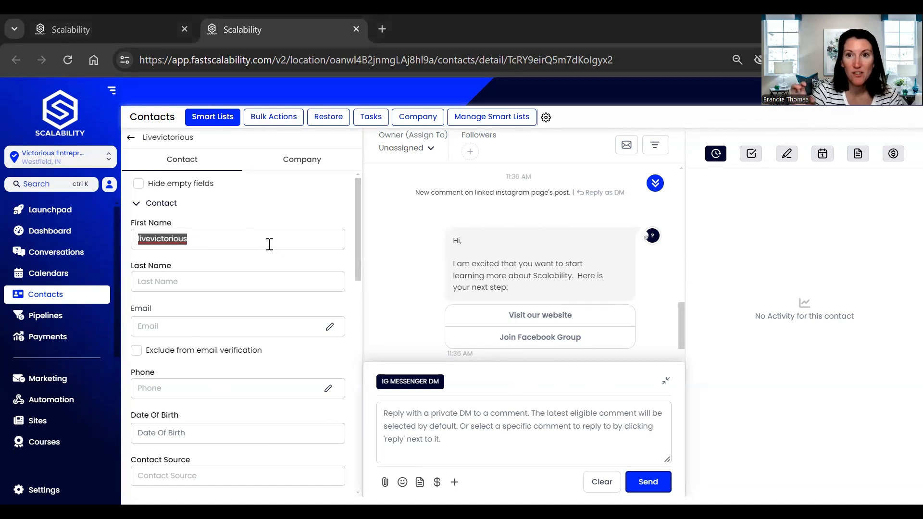